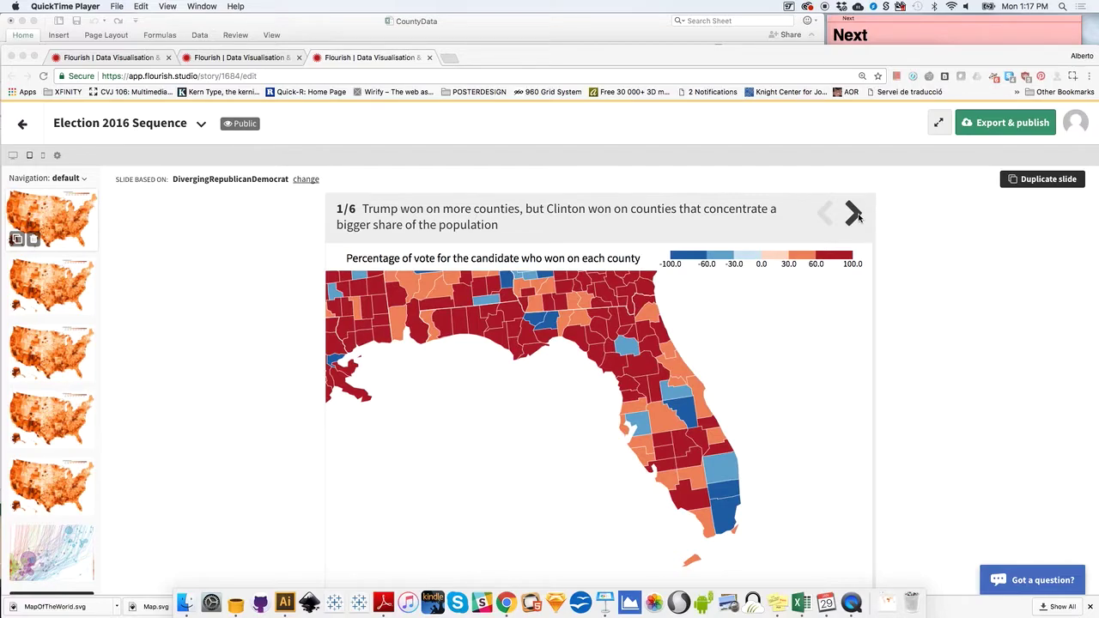
- Page through the first three slides of the Election 2016 Sequence story and return to the opening slide
{"action": "left_click", "coordinate": [857, 216]}
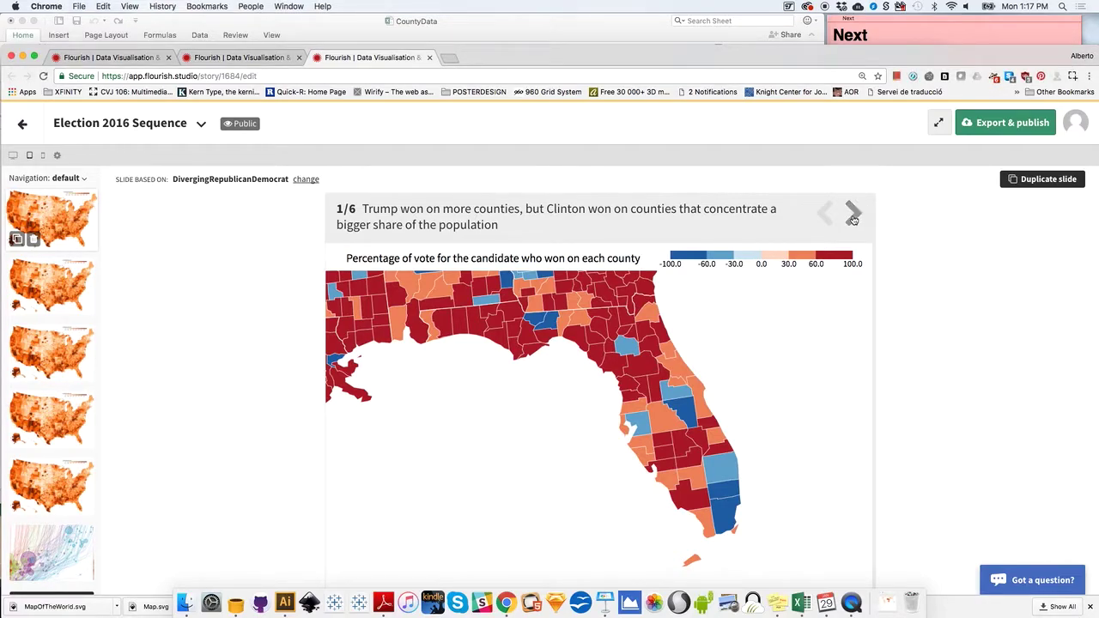
{"action": "left_click", "coordinate": [852, 214]}
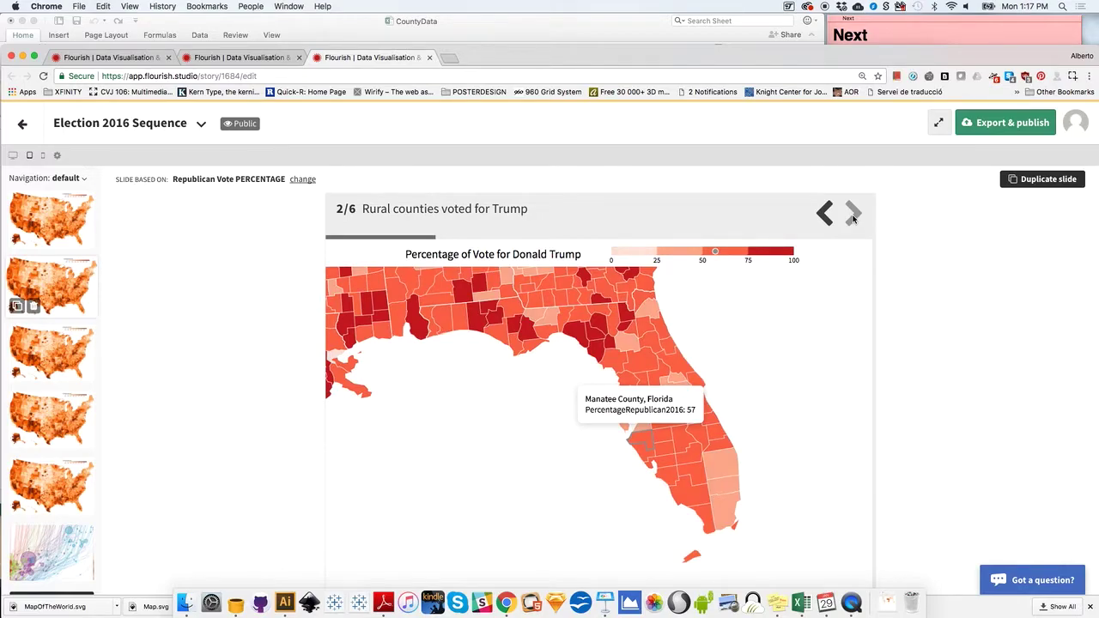
{"action": "left_click", "coordinate": [852, 214]}
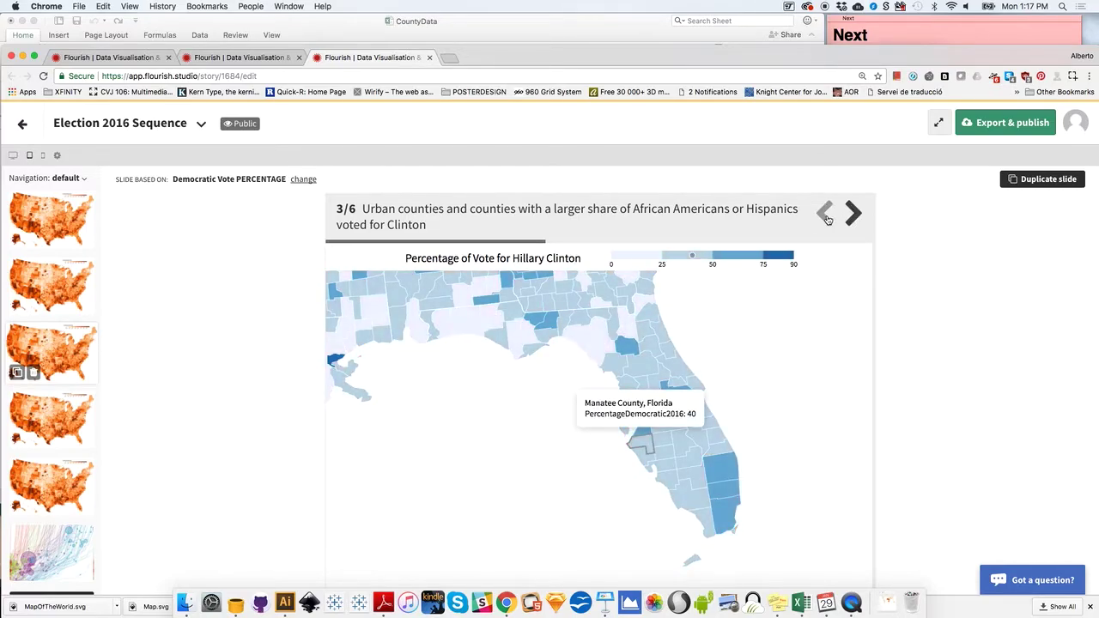
{"action": "left_click", "coordinate": [824, 214]}
{"action": "left_click", "coordinate": [825, 214]}
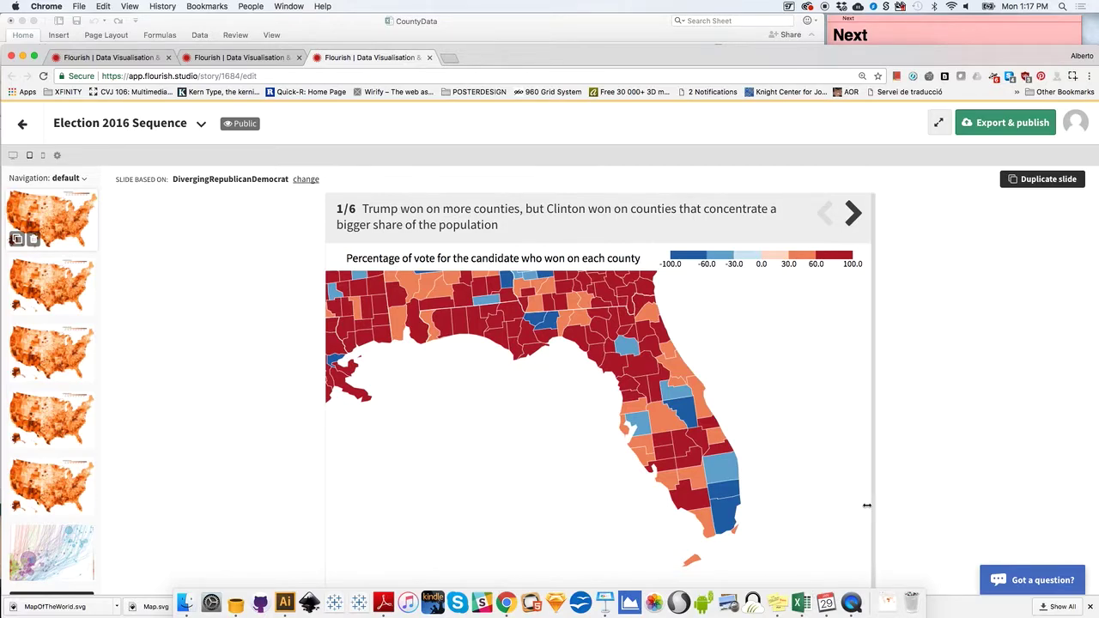
- Switch to the CountyData workbook in Excel, enlarge its window and set the sheet zoom to 200%
{"action": "left_click", "coordinate": [799, 604]}
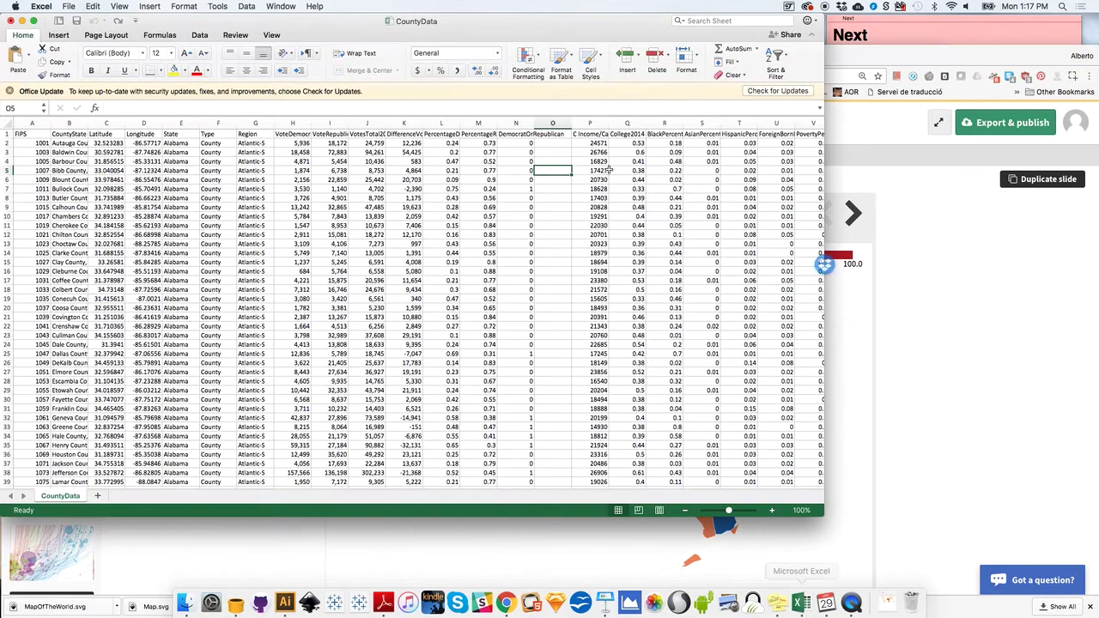
{"action": "left_click_drag", "start_coordinate": [822, 510], "coordinate": [1045, 572]}
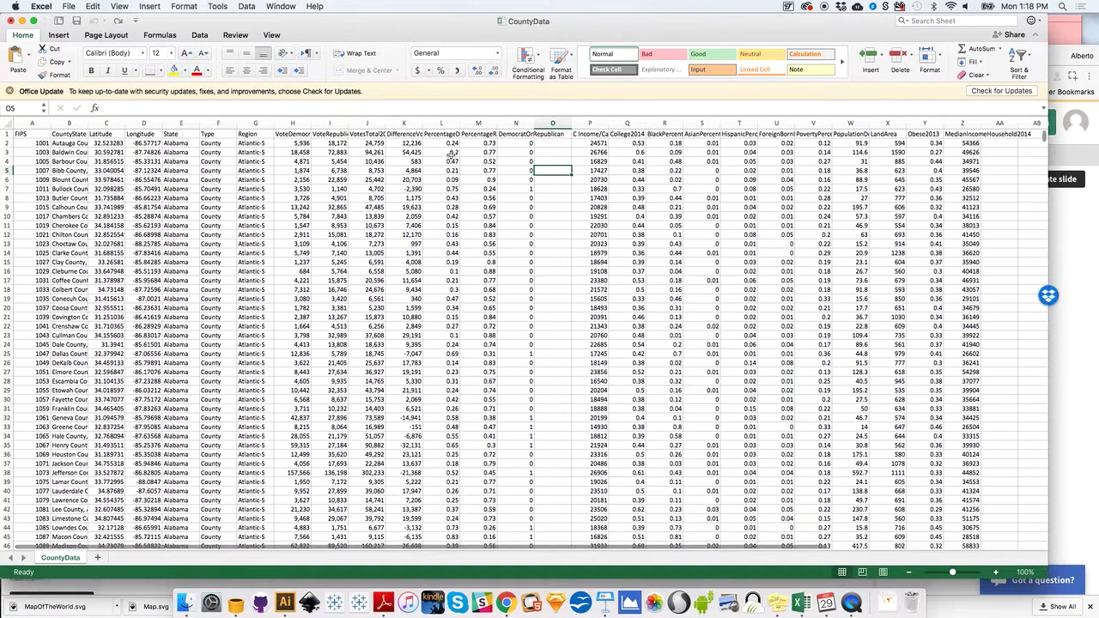
{"action": "left_click", "coordinate": [120, 6]}
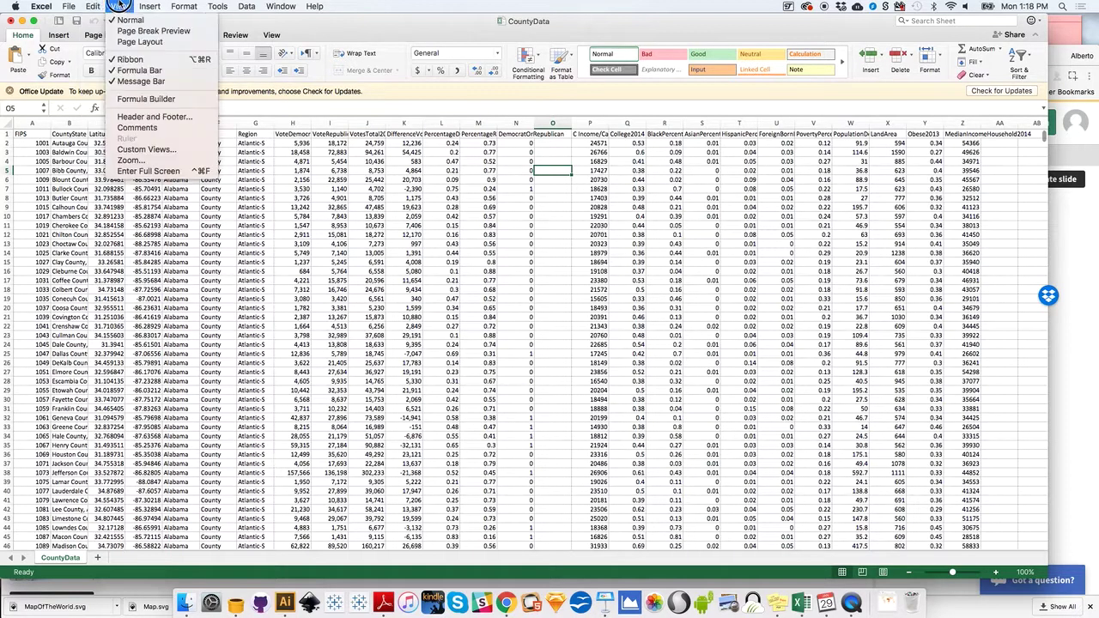
{"action": "left_click", "coordinate": [129, 160]}
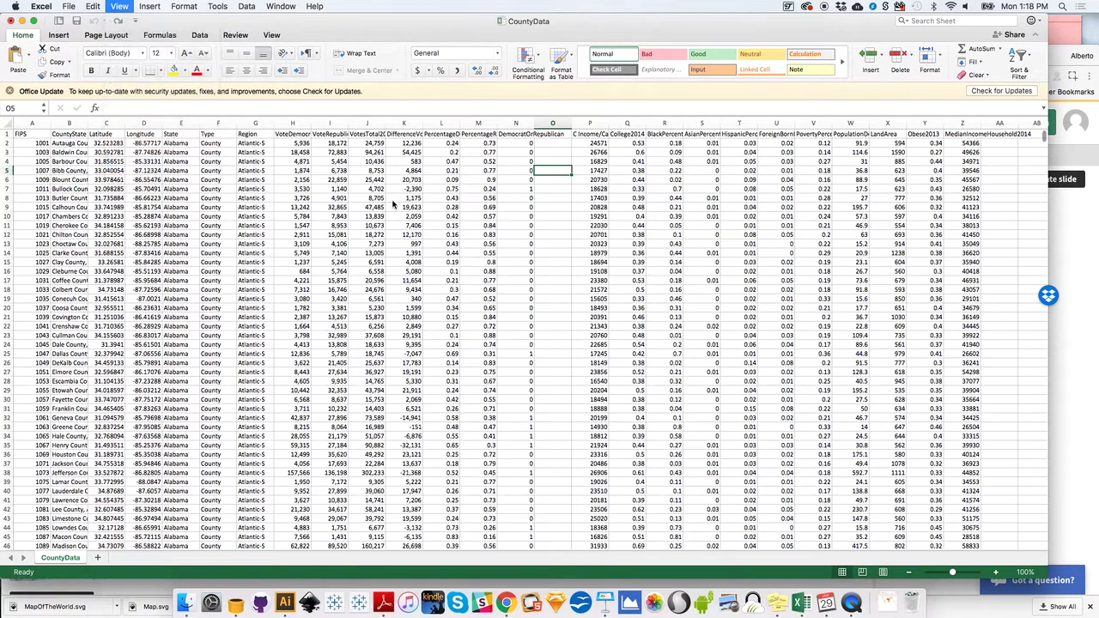
{"action": "left_click", "coordinate": [509, 153]}
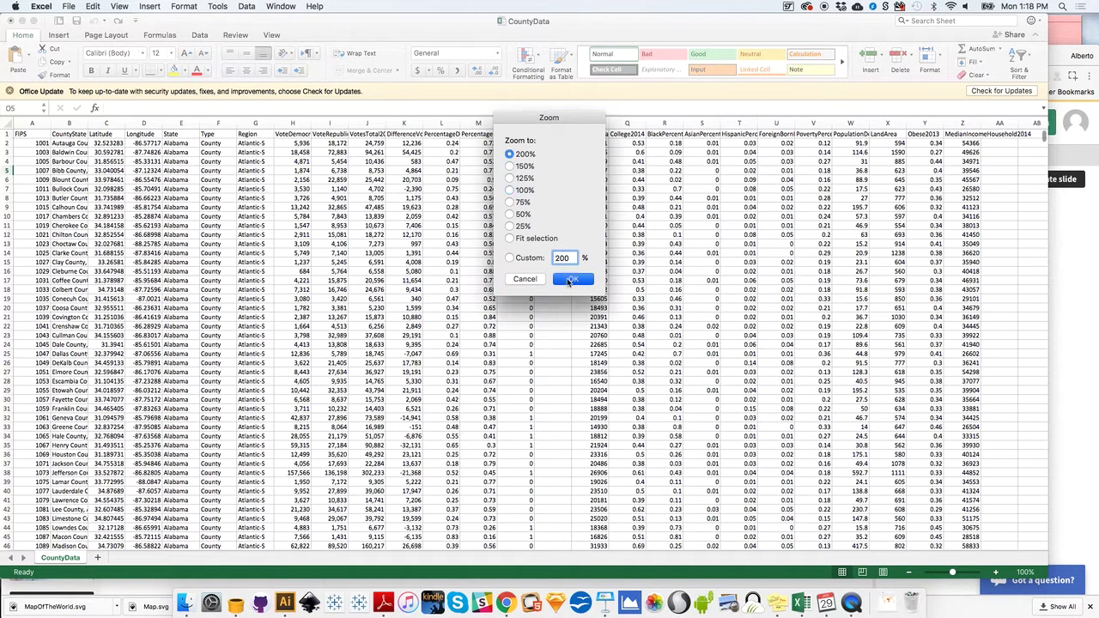
{"action": "left_click", "coordinate": [573, 279]}
{"action": "left_click", "coordinate": [659, 243]}
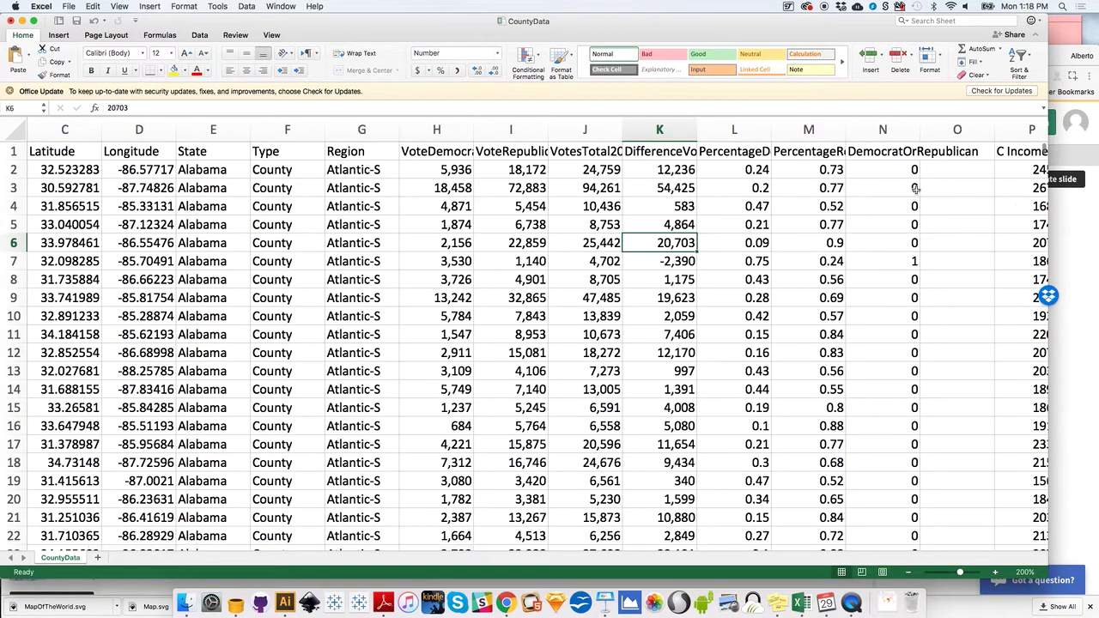
- Examine the PercentageDemocratic2016 and PercentageRepublican2016 columns and widen the workbook window further
{"action": "left_click", "coordinate": [749, 127]}
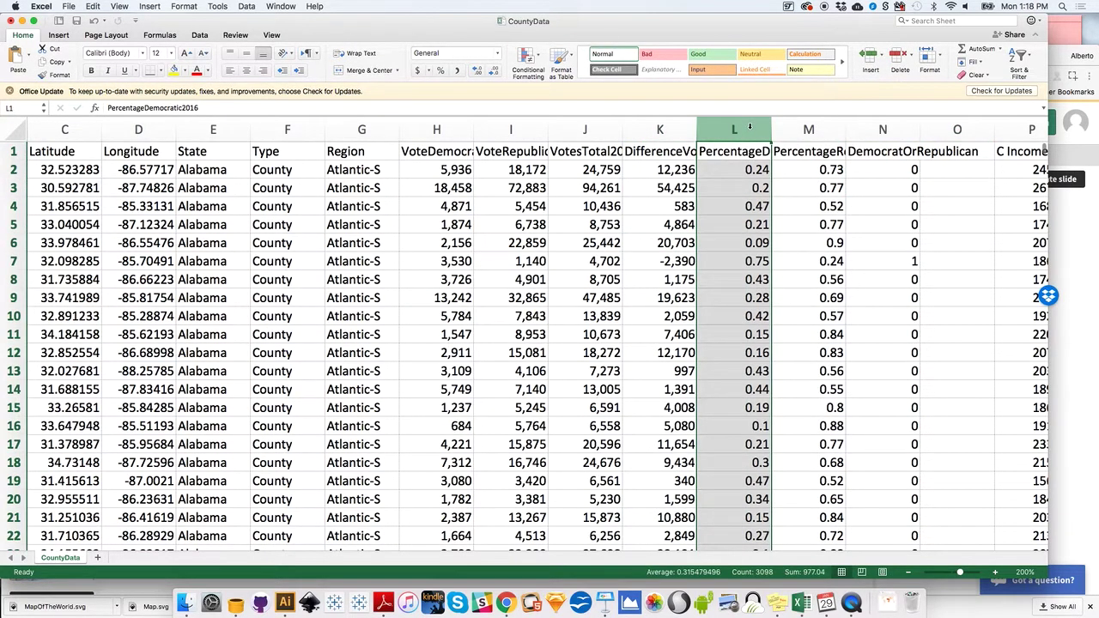
{"action": "left_click", "coordinate": [807, 129]}
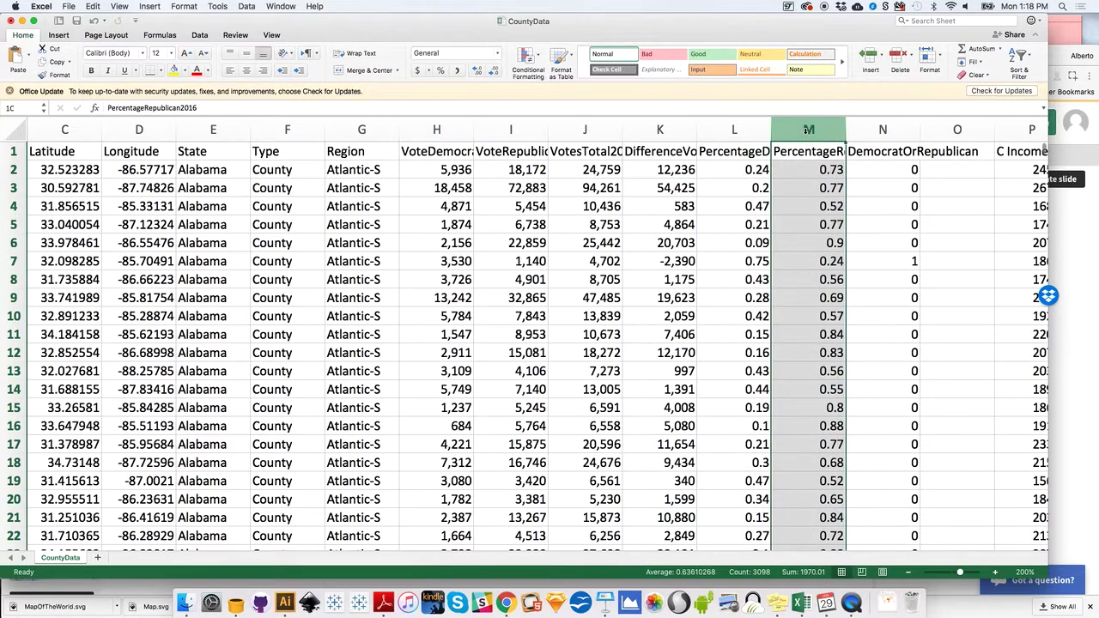
{"action": "left_click", "coordinate": [737, 129]}
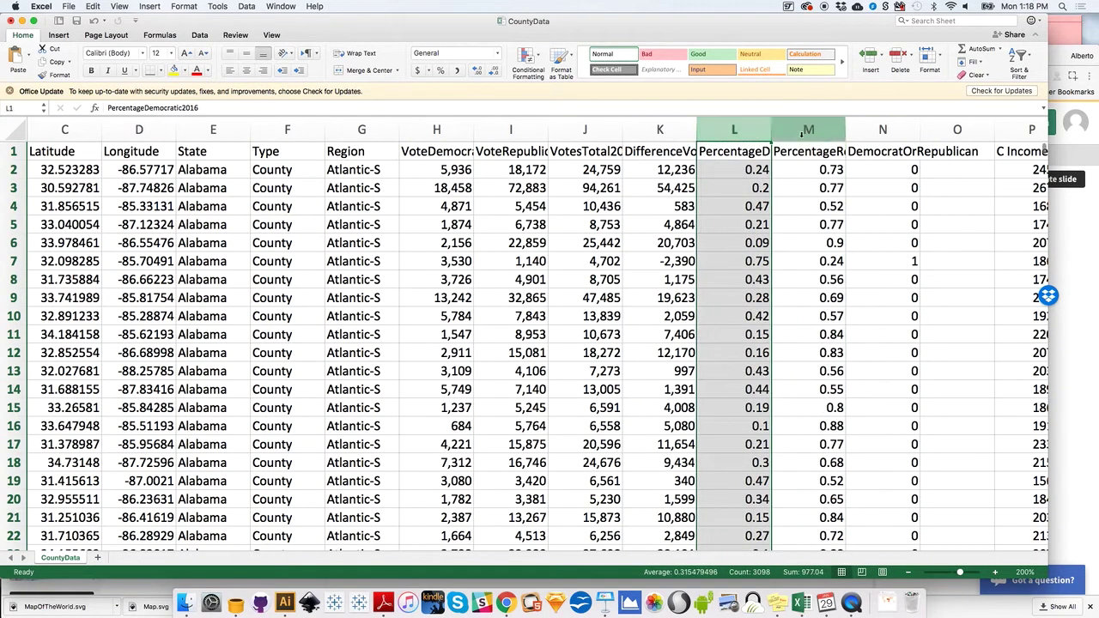
{"action": "left_click", "coordinate": [807, 129]}
{"action": "left_click", "coordinate": [748, 137]}
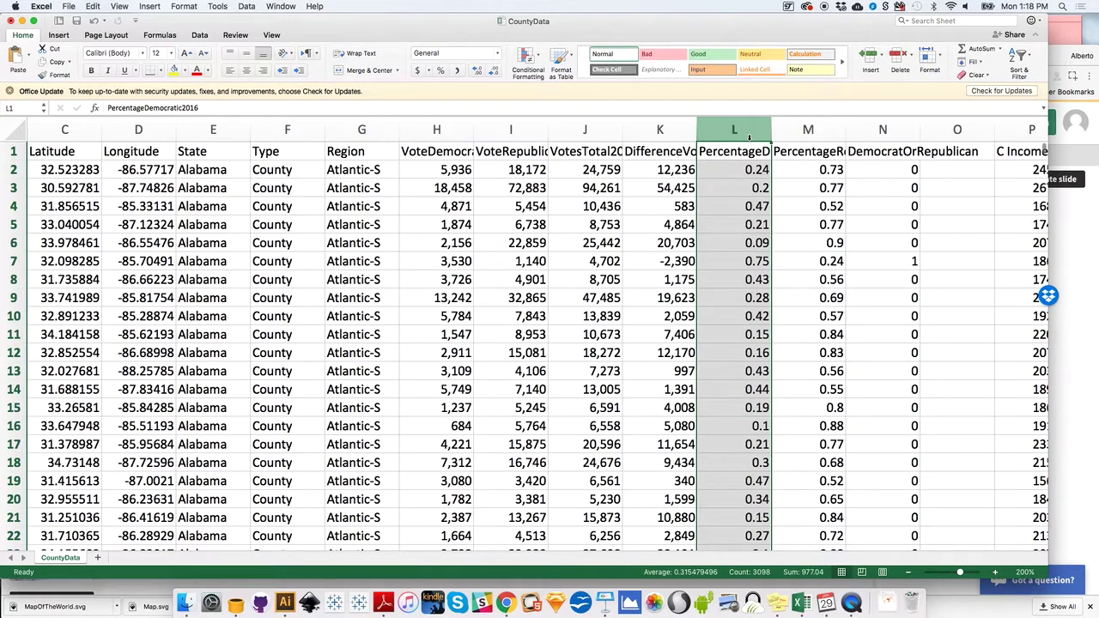
{"action": "left_click_drag", "start_coordinate": [1042, 571], "coordinate": [1093, 582]}
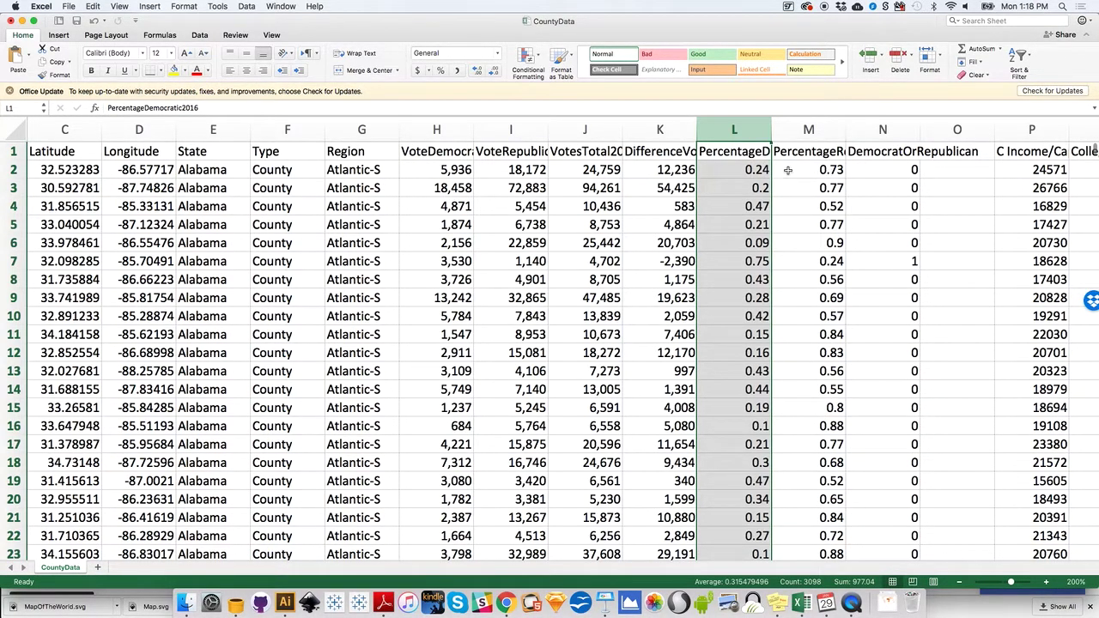
- Compare the Republican vote percentage map on slide 2 of the Flourish story with the percentage columns in the Excel sheet
{"action": "left_click", "coordinate": [506, 604]}
{"action": "left_click", "coordinate": [852, 213]}
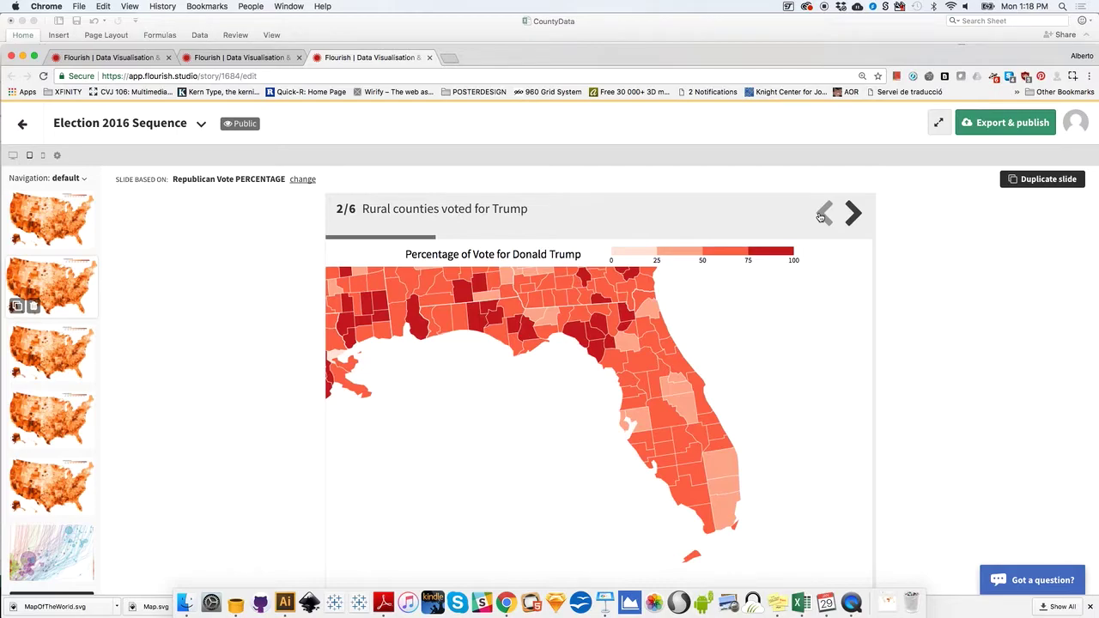
{"action": "left_click", "coordinate": [803, 606]}
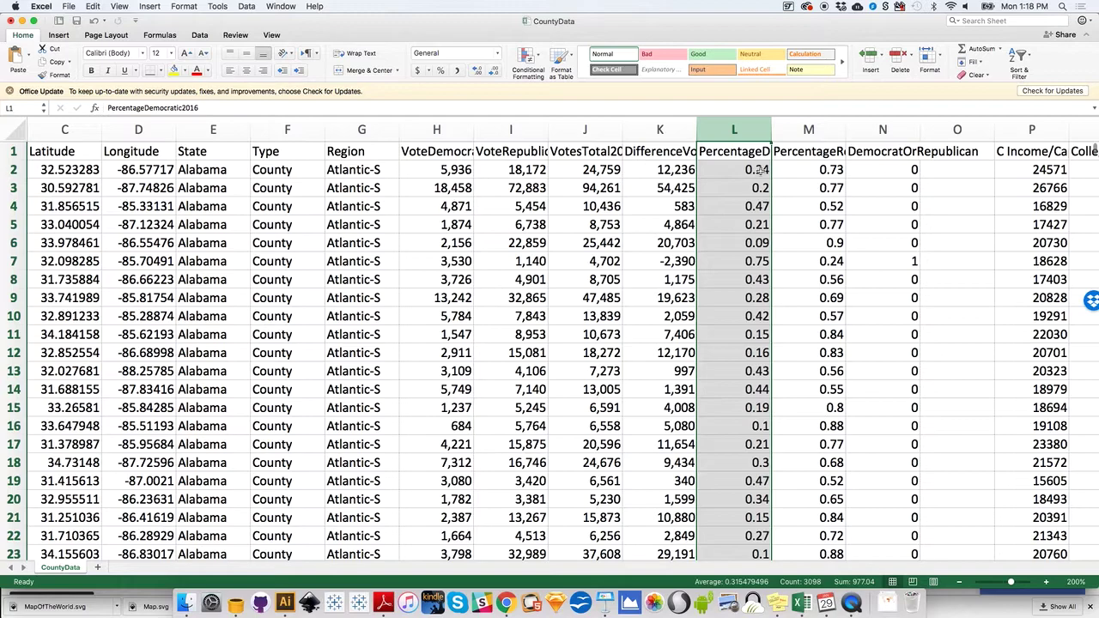
{"action": "left_click", "coordinate": [505, 605]}
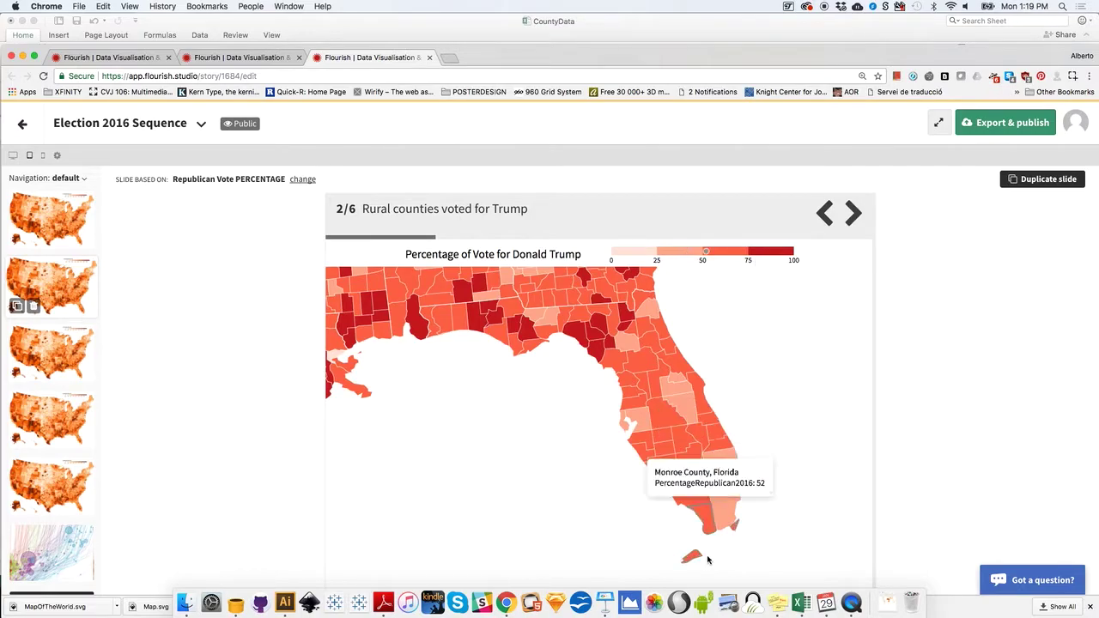
- Return to the Excel sheet and insert two empty columns directly after the PercentageRepublican2016 column
{"action": "left_click", "coordinate": [799, 603]}
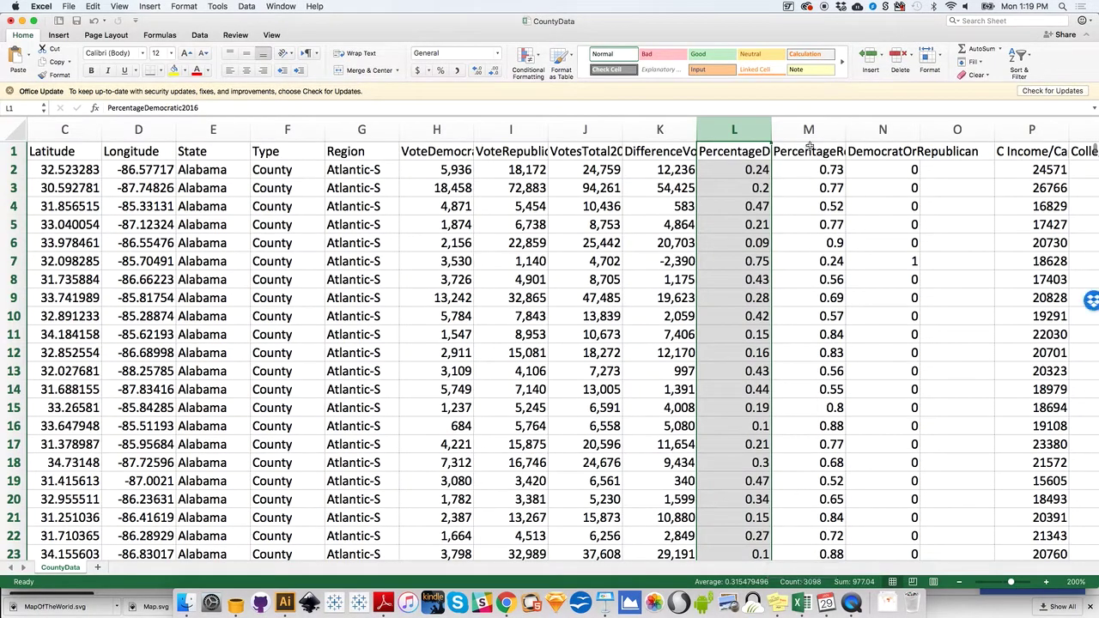
{"action": "left_click", "coordinate": [871, 129]}
{"action": "right_click", "coordinate": [871, 127]}
{"action": "left_click", "coordinate": [889, 183]}
{"action": "right_click", "coordinate": [877, 129]}
{"action": "left_click", "coordinate": [802, 153]}
{"action": "key", "text": "super+y"}
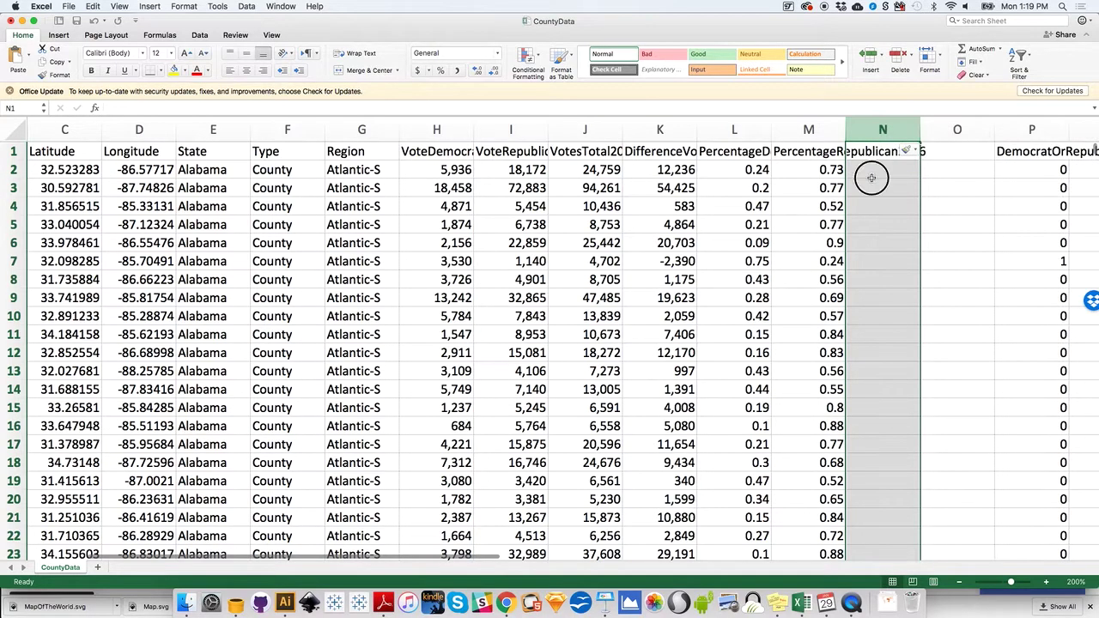
- Enter the header PerDemROUND in cell N1 of the first empty column
{"action": "left_click", "coordinate": [803, 153]}
{"action": "key", "text": "Left"}
{"action": "key", "text": "Right"}
{"action": "key", "text": "Right"}
{"action": "key", "text": "Right"}
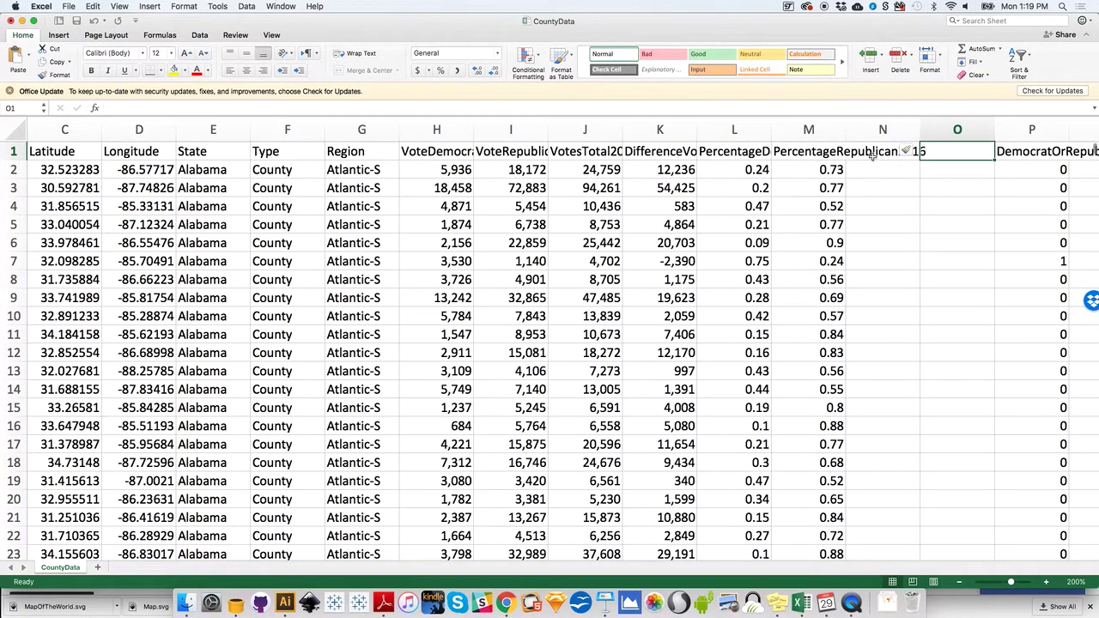
{"action": "left_click", "coordinate": [877, 153]}
{"action": "double_click", "coordinate": [882, 151]}
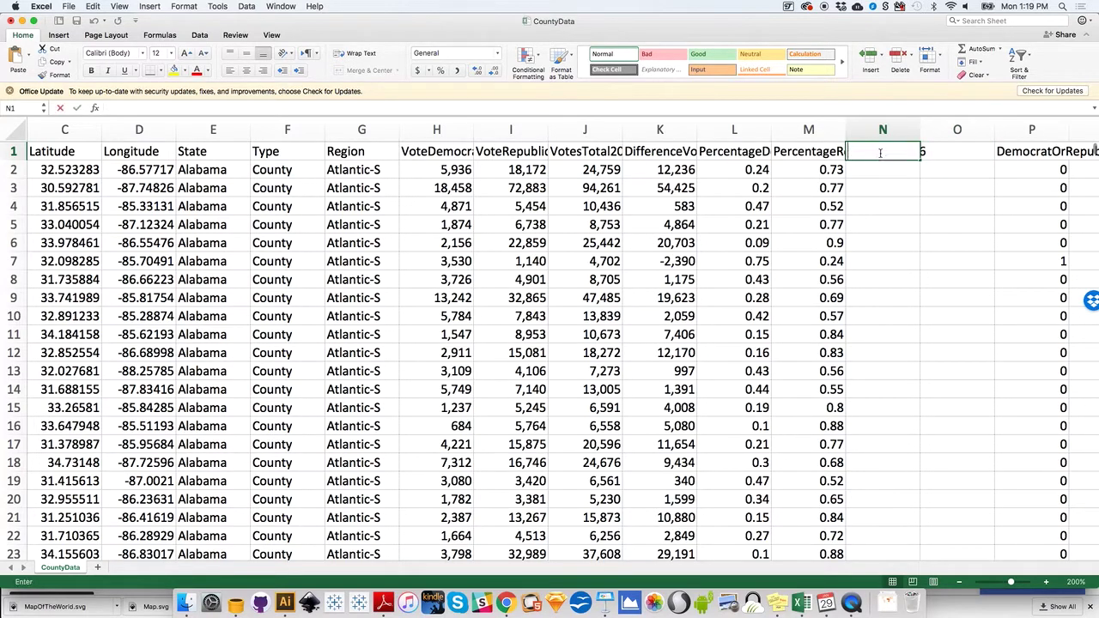
{"action": "type", "text": "P"}
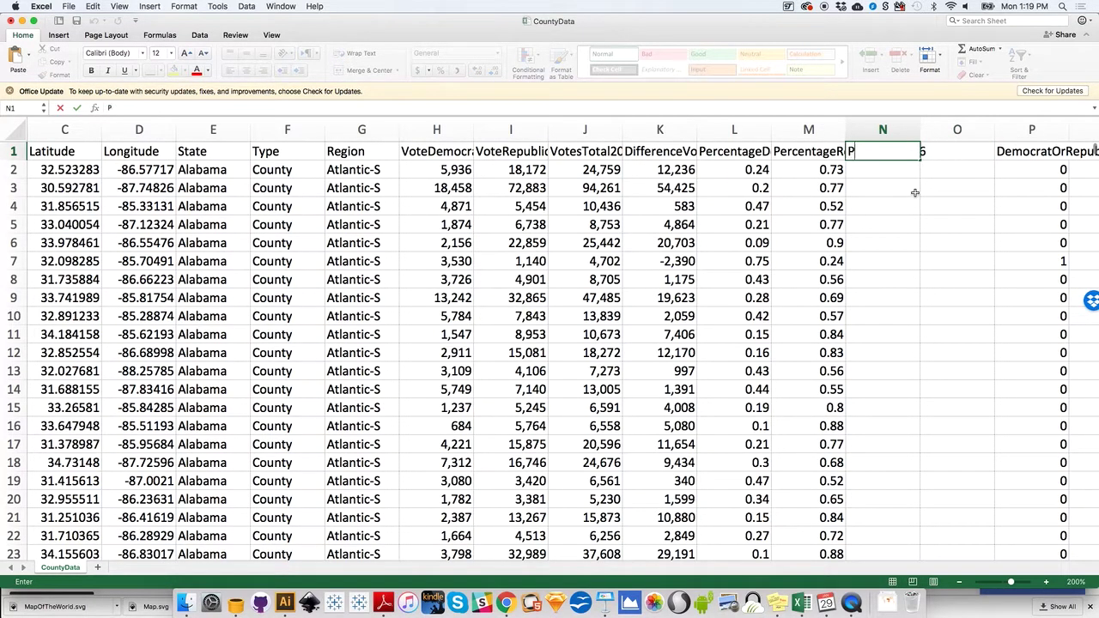
{"action": "type", "text": "erDemROUND"}
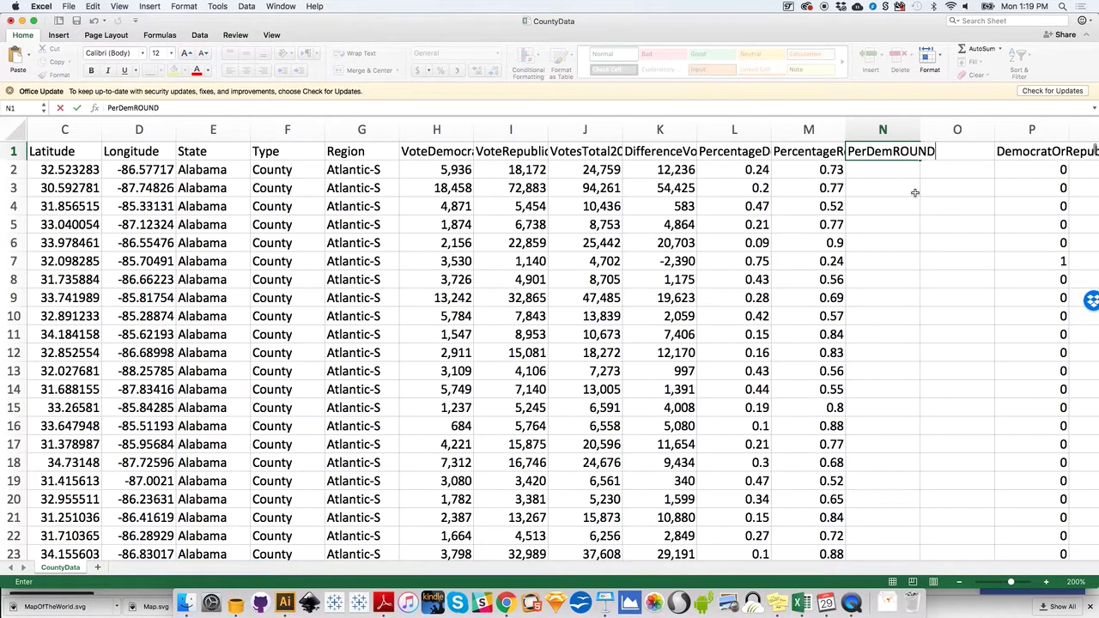
{"action": "key", "text": "Return"}
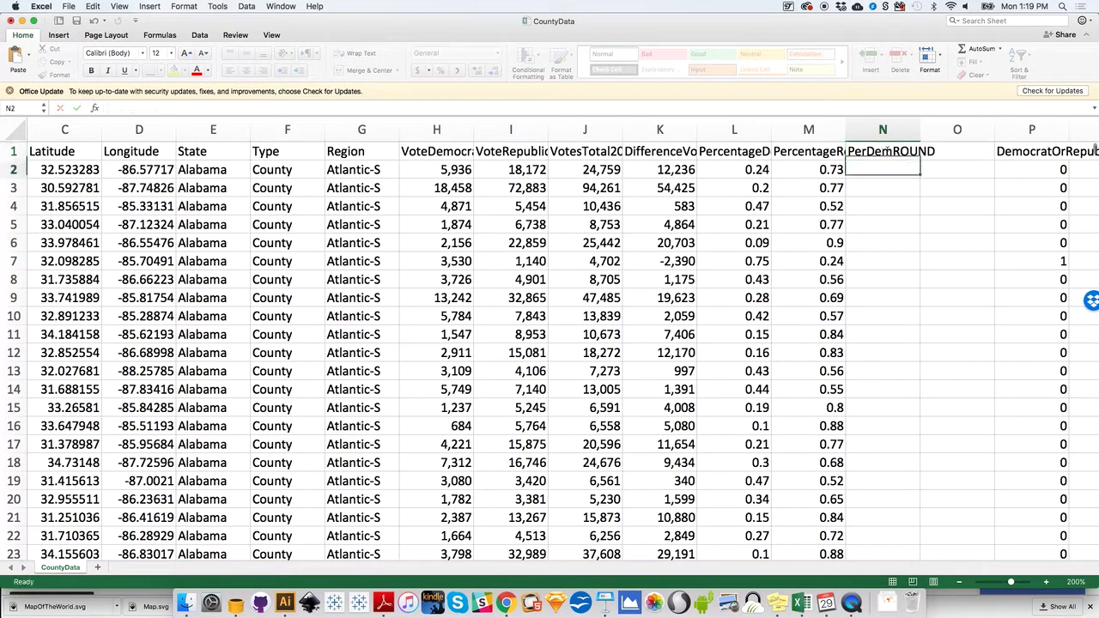
- Enter the header PerRepROUND in cell O1 of the second empty column
{"action": "left_click", "coordinate": [951, 157]}
{"action": "type", "text": "Per"}
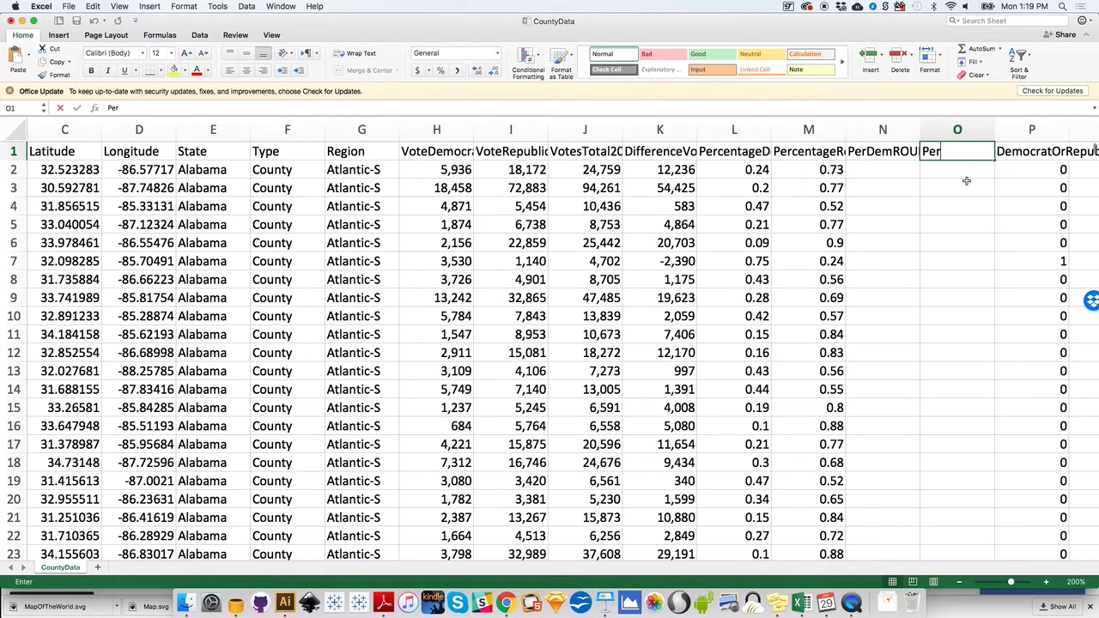
{"action": "type", "text": "RepROUND"}
{"action": "key", "text": "Return"}
- Enter the formula =L2*100 in cell N2 to convert the Democratic share to a whole percentage
{"action": "left_click", "coordinate": [896, 168]}
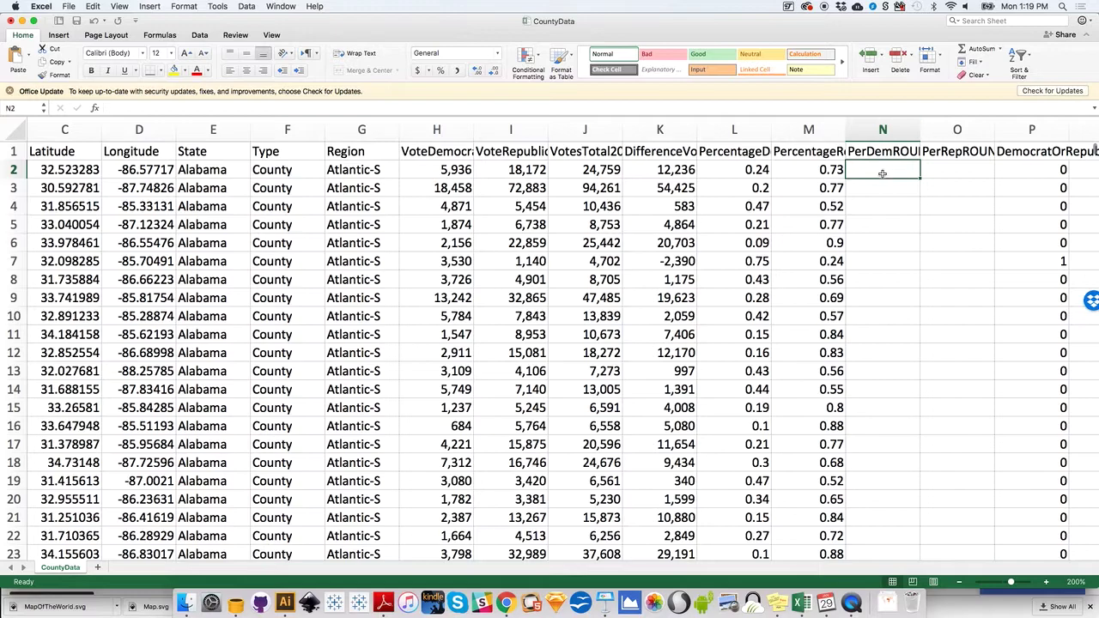
{"action": "left_click", "coordinate": [182, 104]}
{"action": "type", "text": "="}
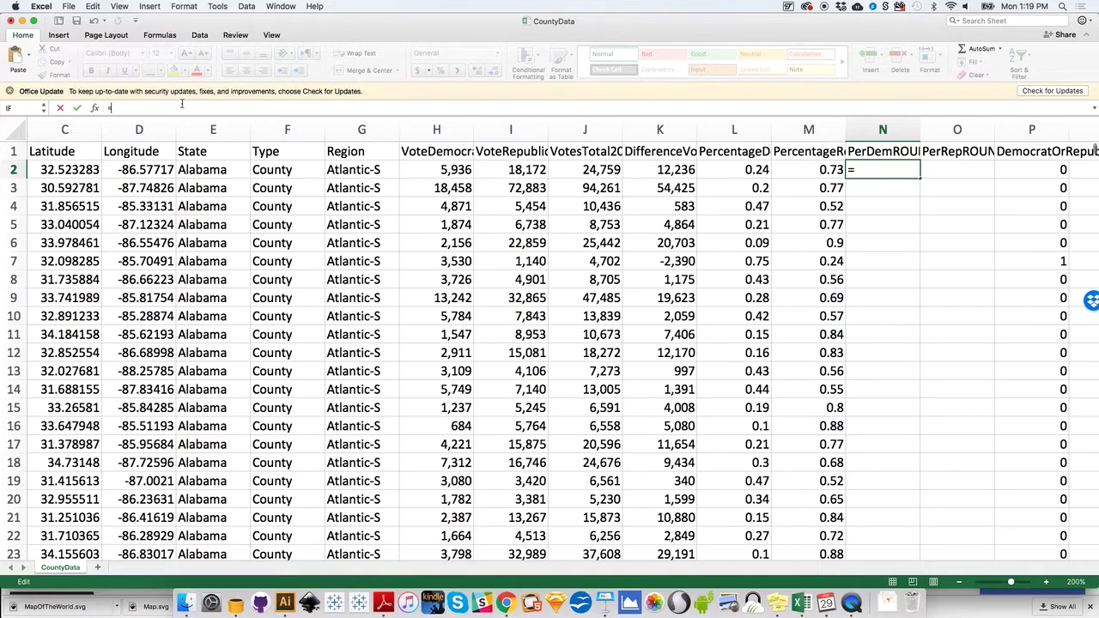
{"action": "type", "text": "L"}
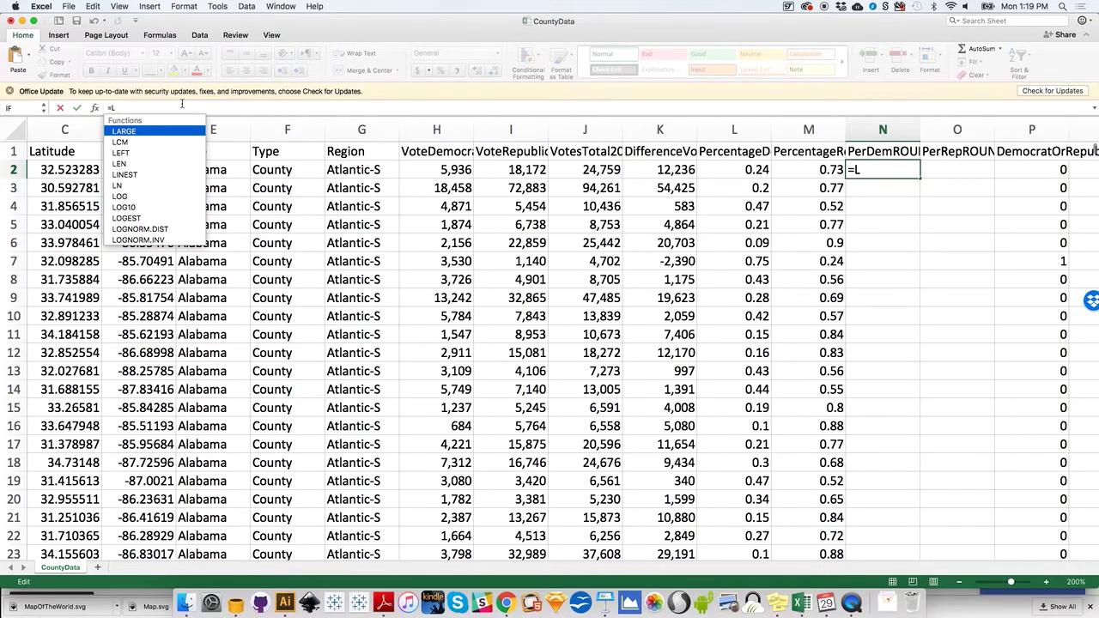
{"action": "type", "text": "2"}
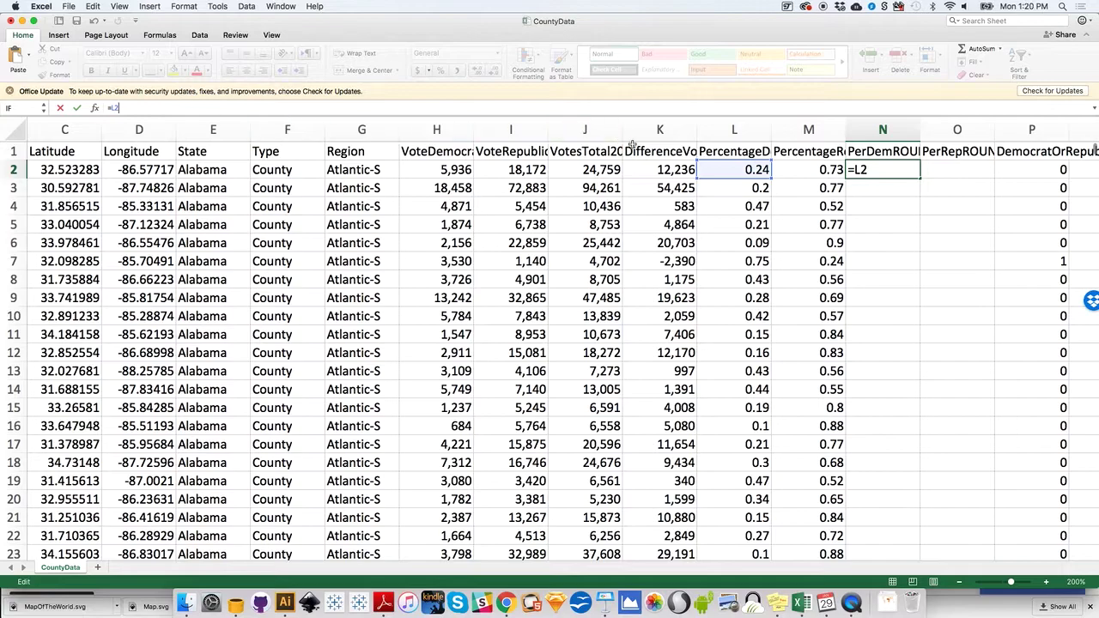
{"action": "type", "text": "*100"}
{"action": "key", "text": "Return"}
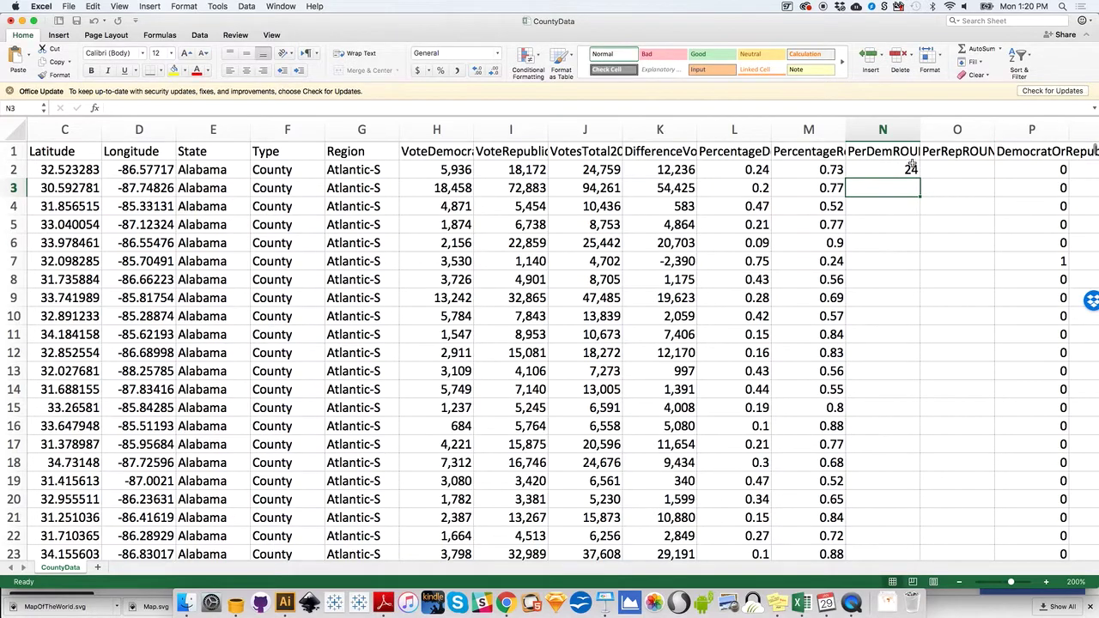
- Copy the formula in N2 down the PerDemROUND column through the last county row with data, row 3098
{"action": "left_click_drag", "start_coordinate": [995, 36], "coordinate": [982, 36]}
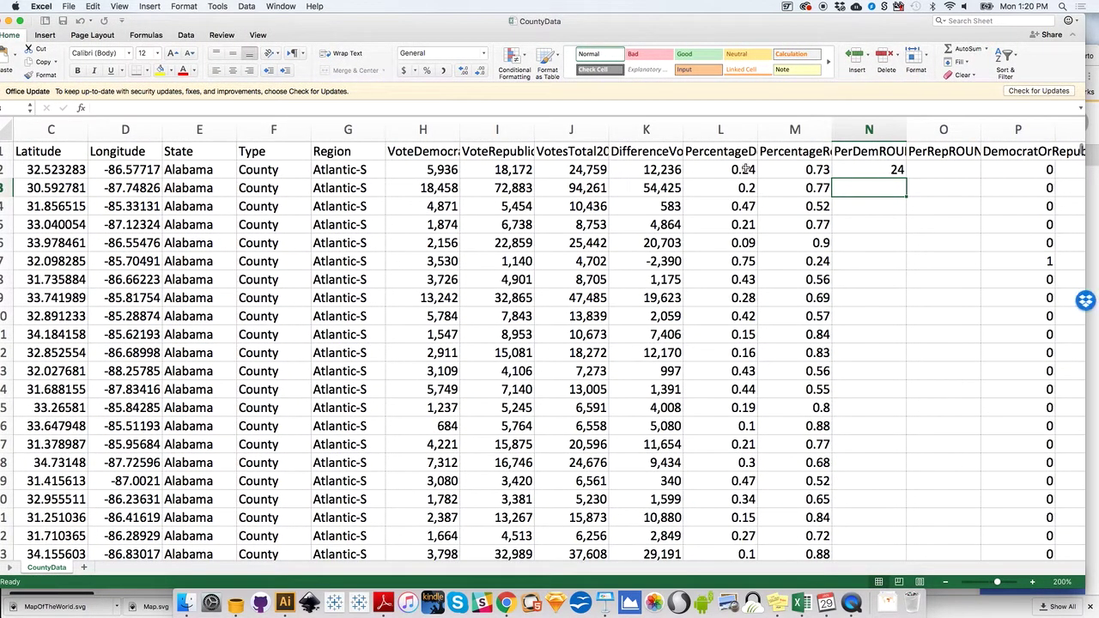
{"action": "left_click", "coordinate": [887, 170]}
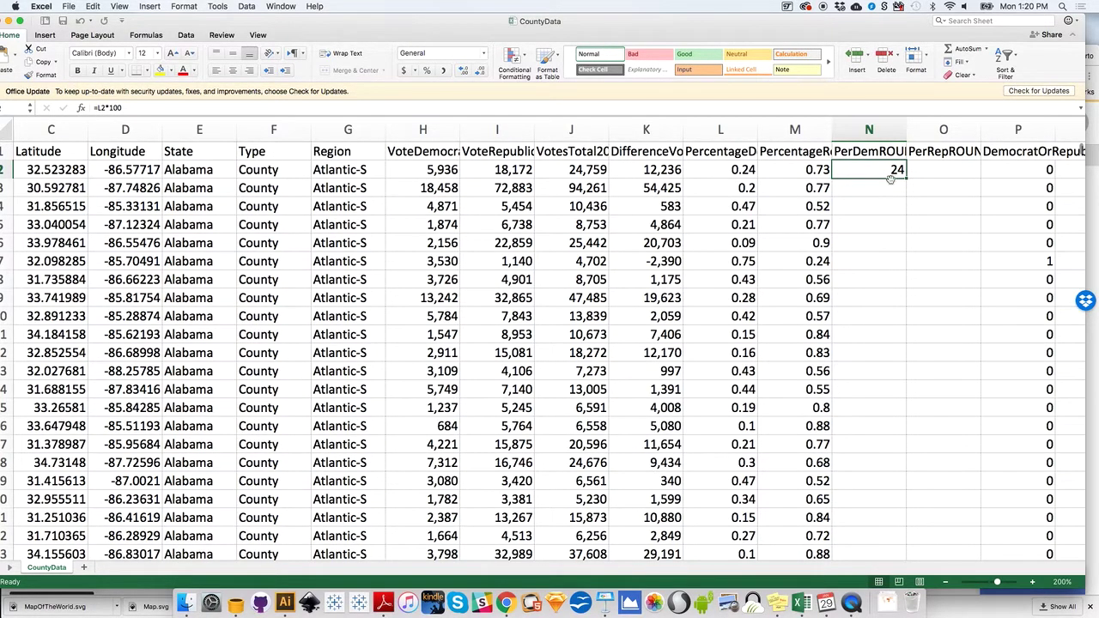
{"action": "key", "text": "super+c"}
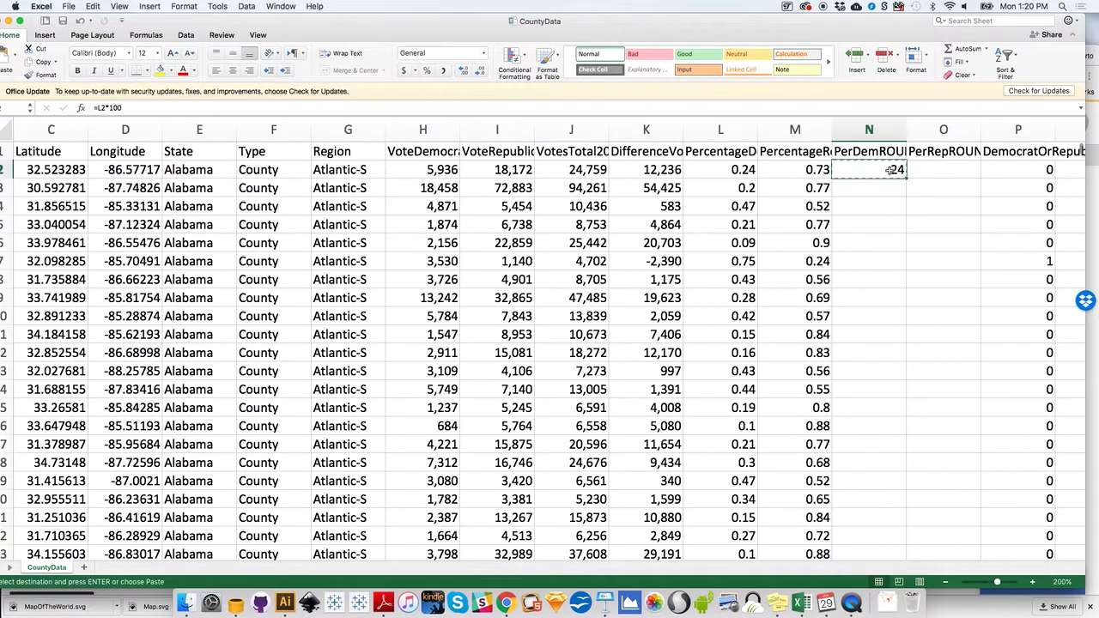
{"action": "left_click", "coordinate": [881, 189]}
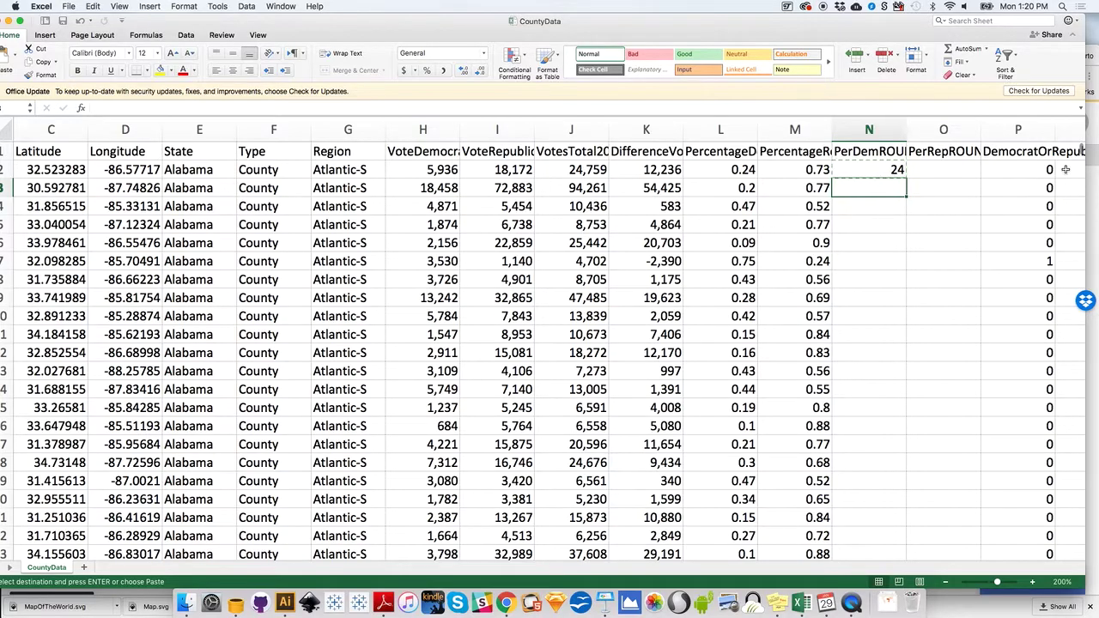
{"action": "left_click_drag", "start_coordinate": [1079, 160], "coordinate": [1081, 552]}
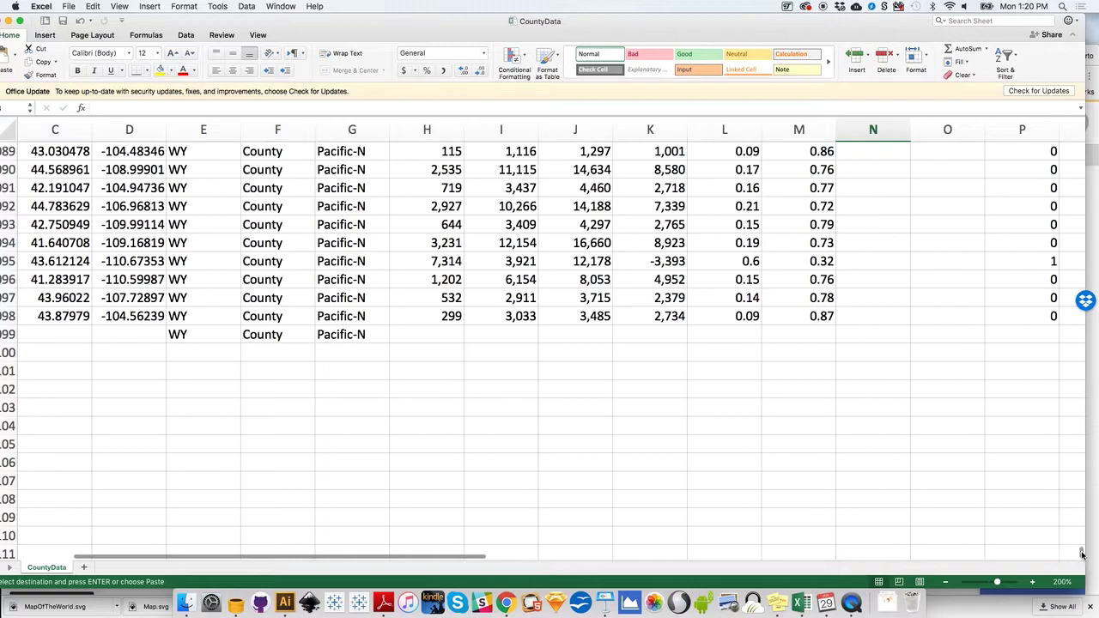
{"action": "left_click", "coordinate": [887, 315]}
{"action": "key", "text": "super+shift+Up"}
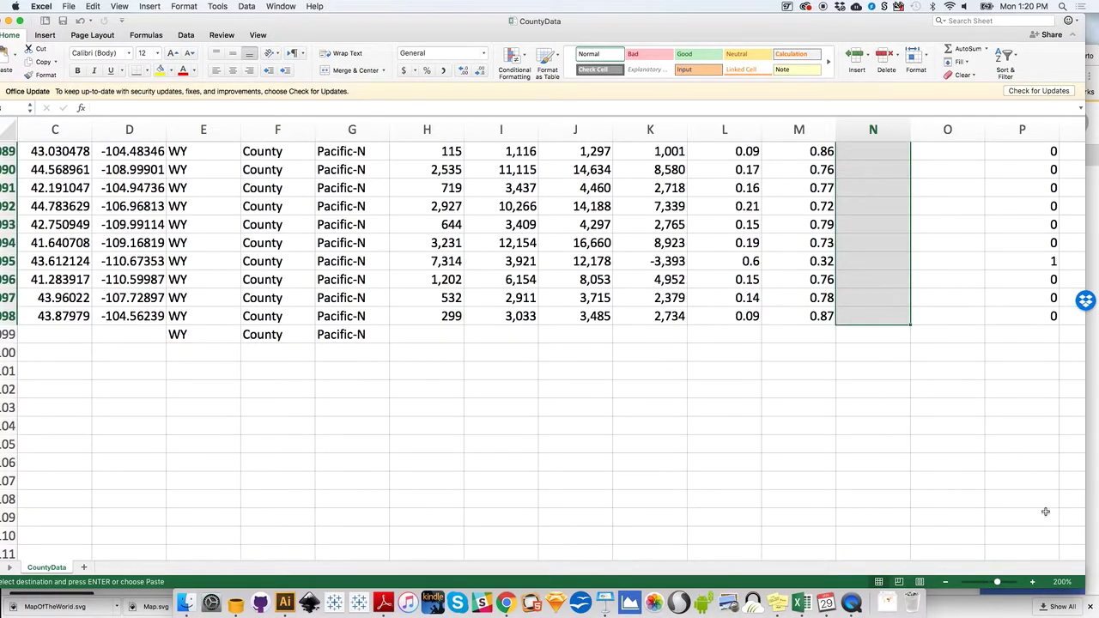
{"action": "scroll", "coordinate": [956, 346], "scroll_direction": "up", "scroll_amount": 20}
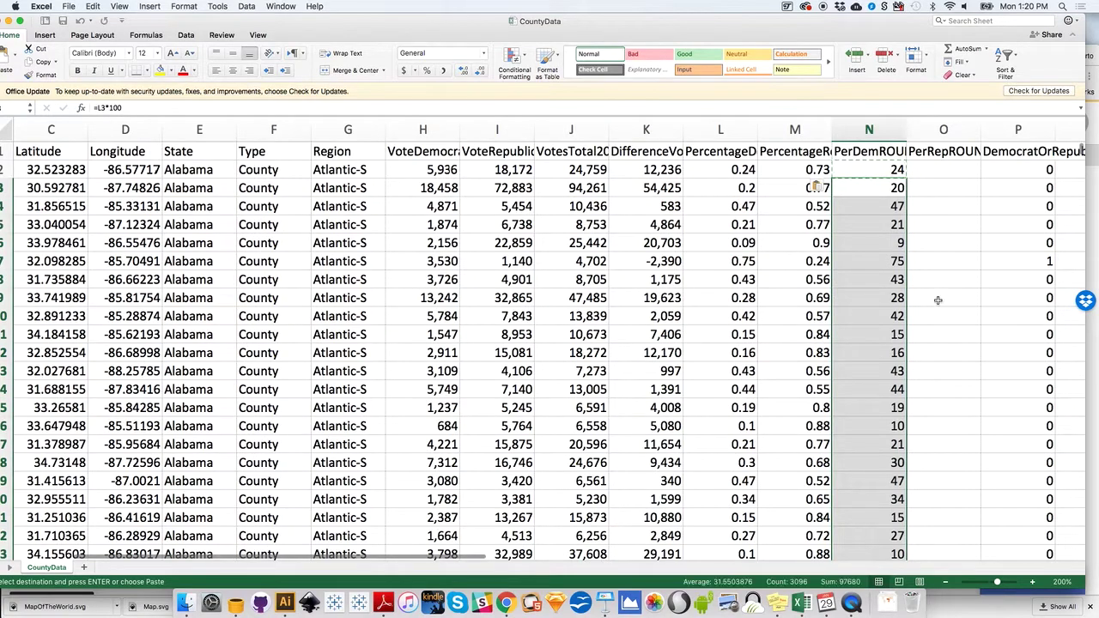
- Check the copied formulas in the PerDemROUND column, rows 3 to 9, against the original Democratic shares
{"action": "left_click", "coordinate": [934, 243]}
{"action": "left_click", "coordinate": [895, 188]}
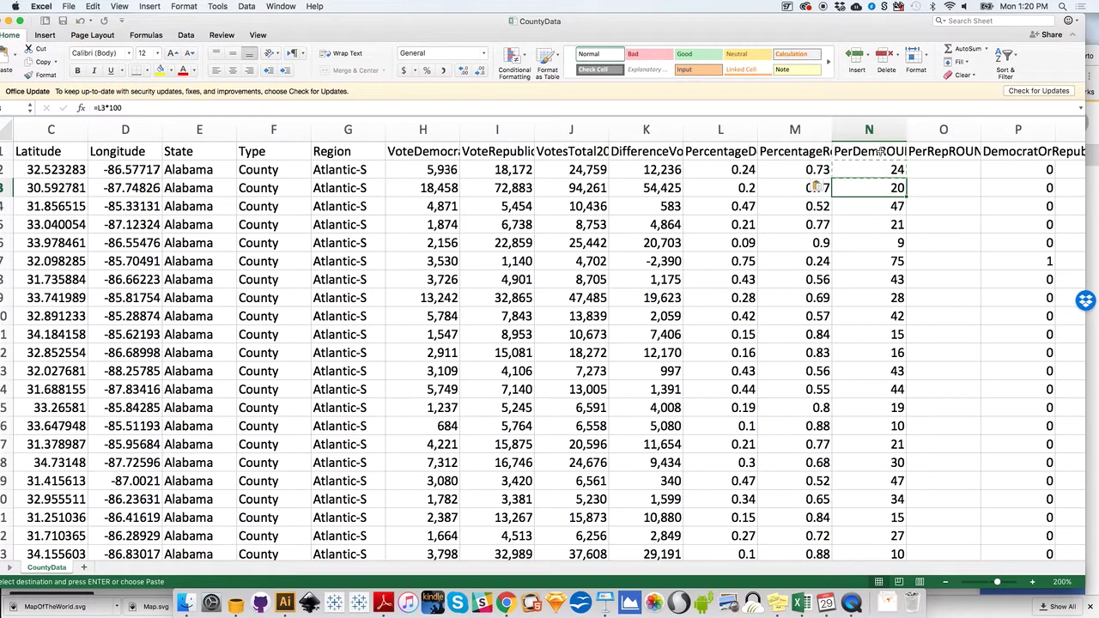
{"action": "left_click", "coordinate": [877, 206]}
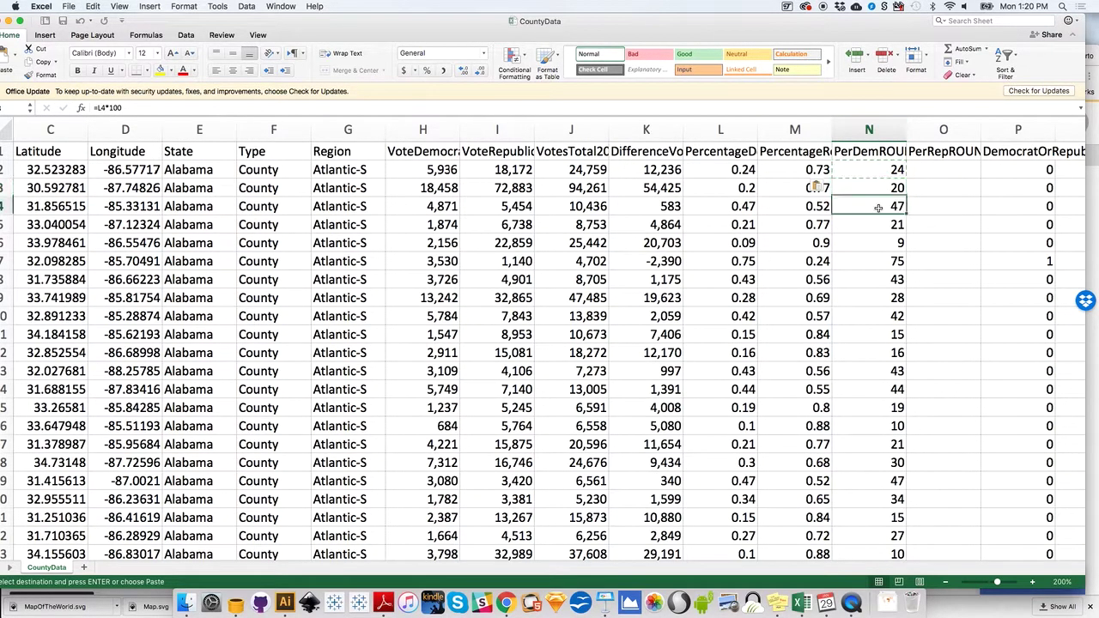
{"action": "left_click", "coordinate": [743, 207]}
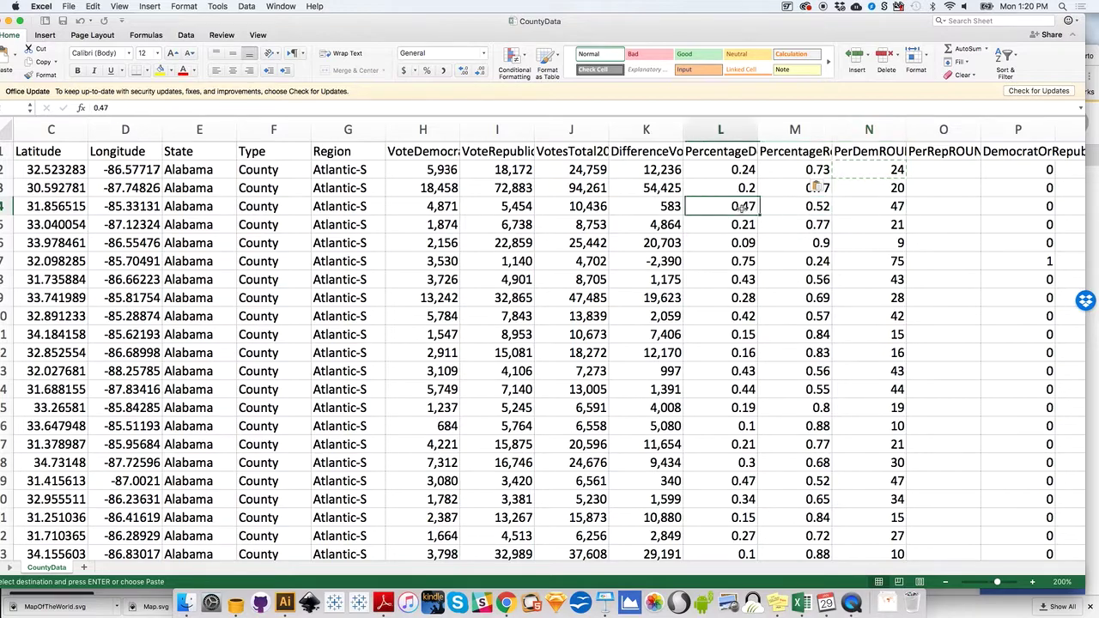
{"action": "left_click", "coordinate": [893, 206]}
{"action": "left_click", "coordinate": [895, 225]}
{"action": "left_click", "coordinate": [896, 243]}
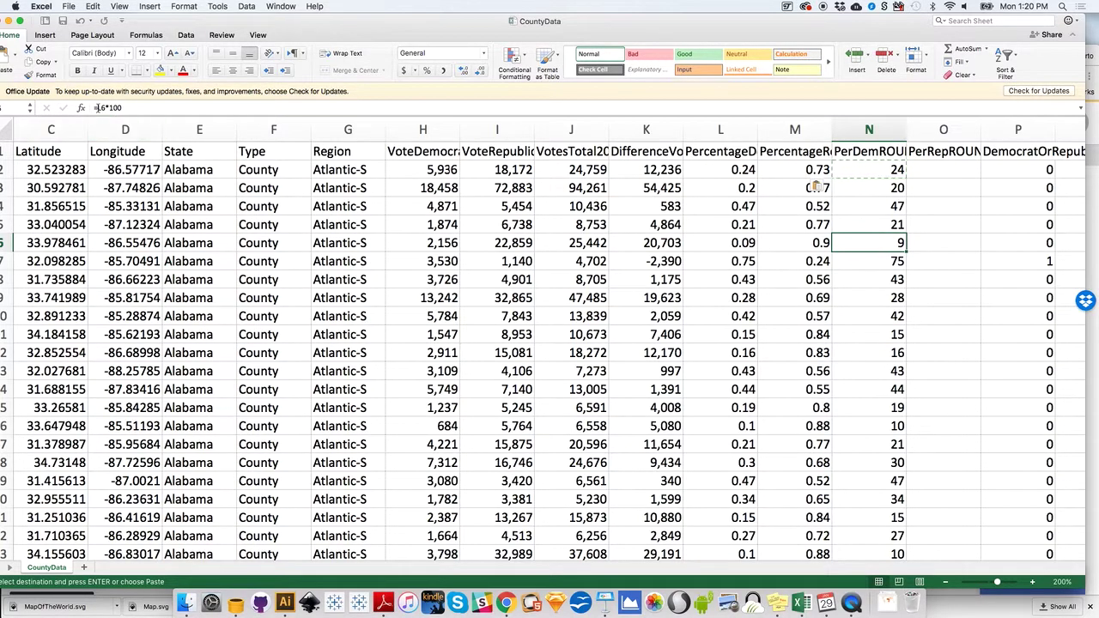
{"action": "left_click", "coordinate": [883, 260]}
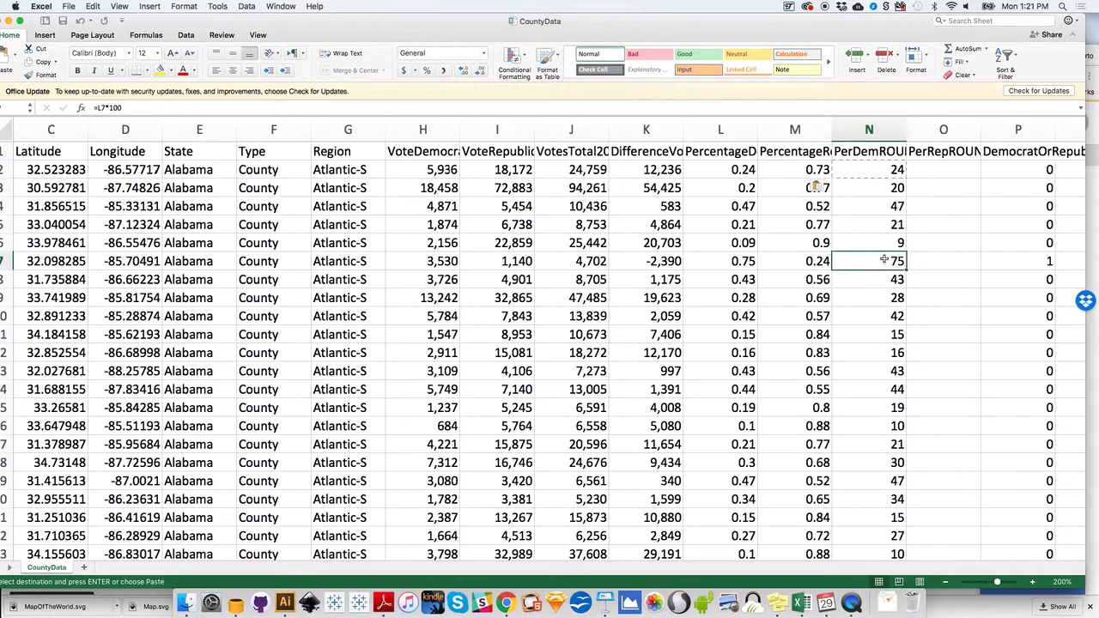
{"action": "left_click", "coordinate": [887, 278]}
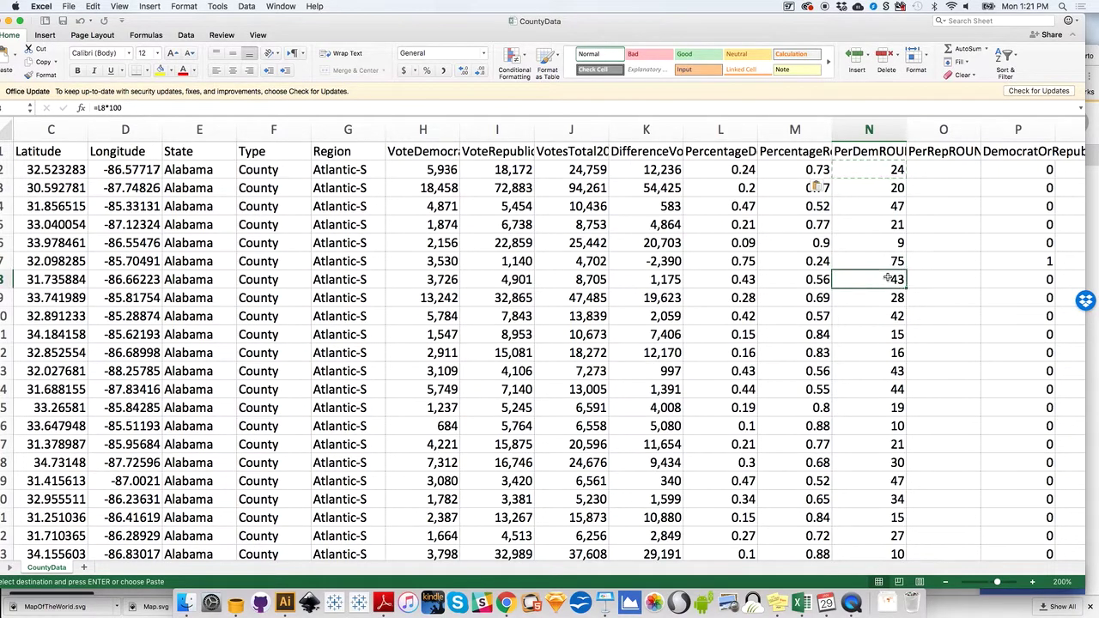
{"action": "left_click", "coordinate": [889, 298]}
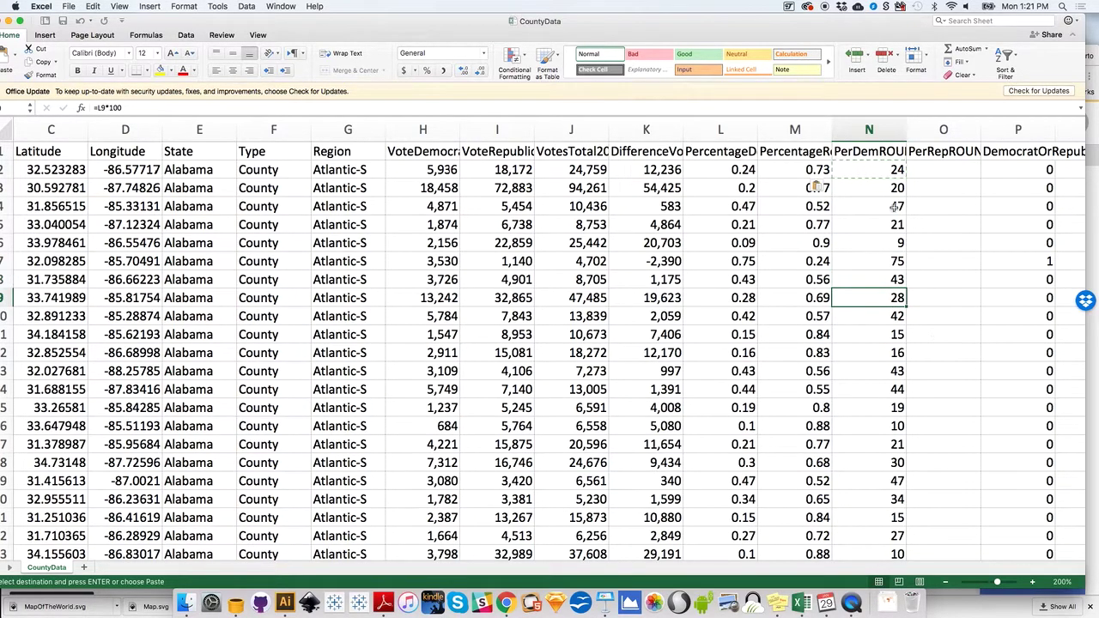
- Enter the formula =M2*100 in cell O2 to convert the Republican share to a whole percentage
{"action": "left_click", "coordinate": [935, 173]}
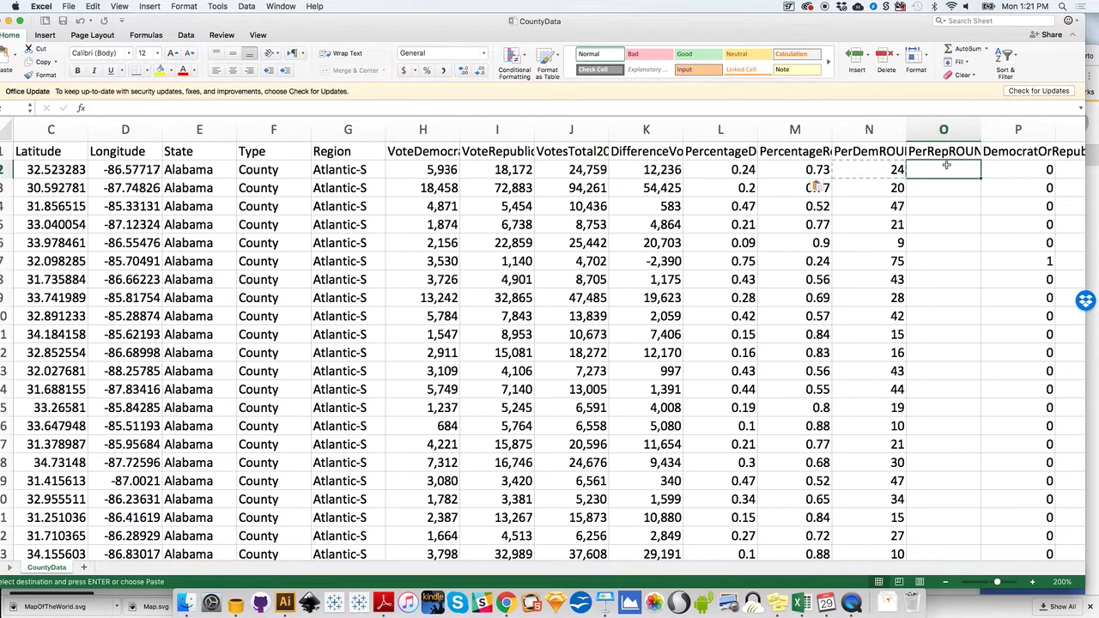
{"action": "left_click", "coordinate": [939, 169]}
{"action": "left_click", "coordinate": [279, 109]}
{"action": "type", "text": "="}
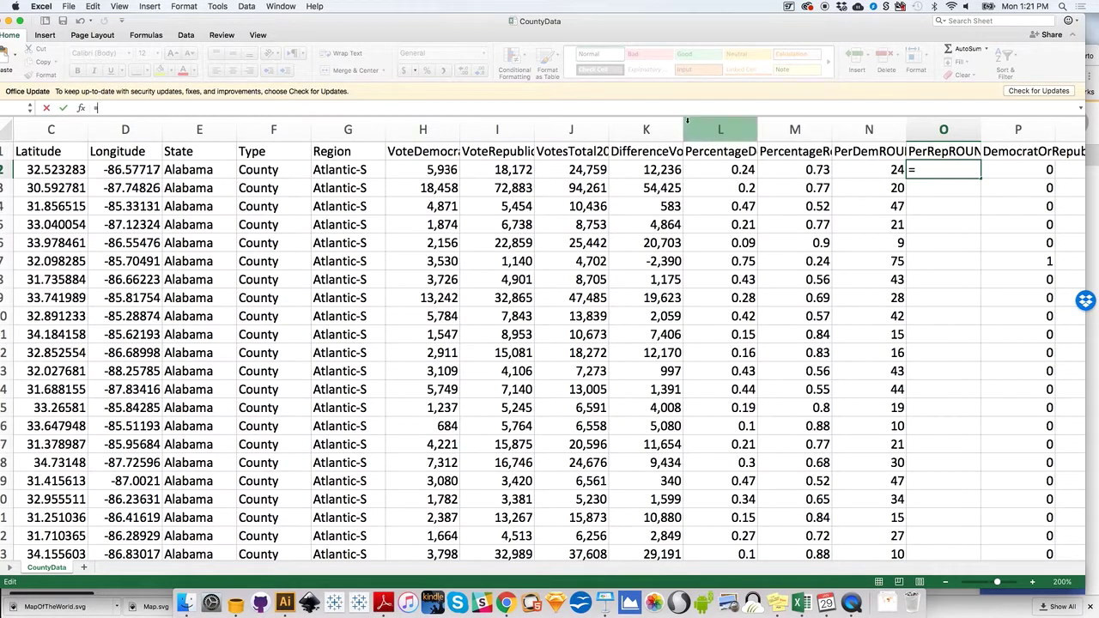
{"action": "type", "text": "M2"}
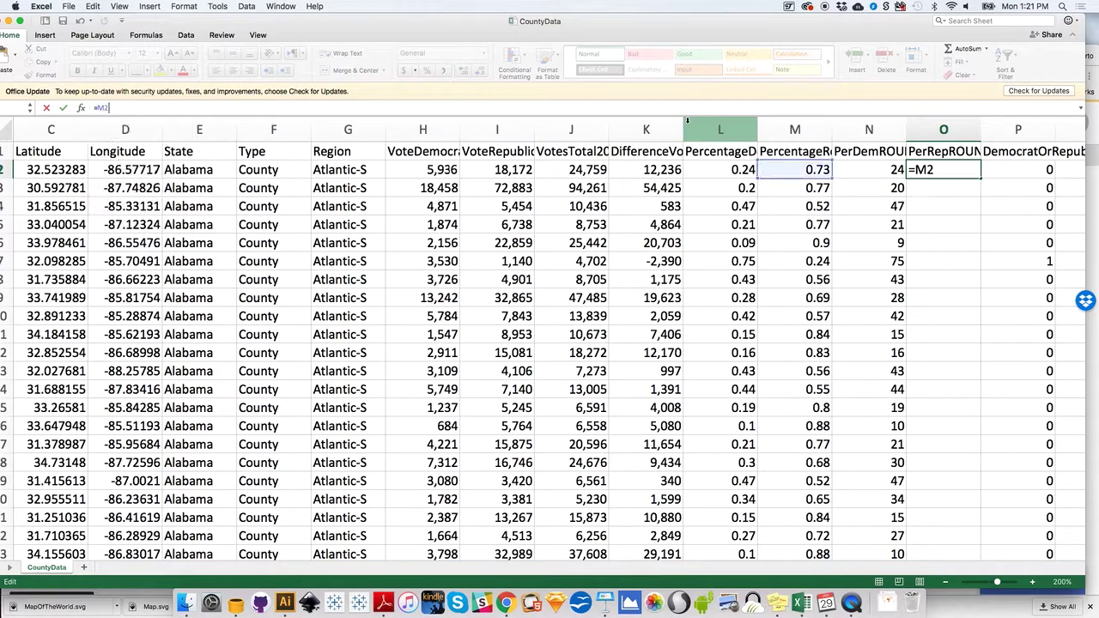
{"action": "type", "text": "*100"}
{"action": "key", "text": "Return"}
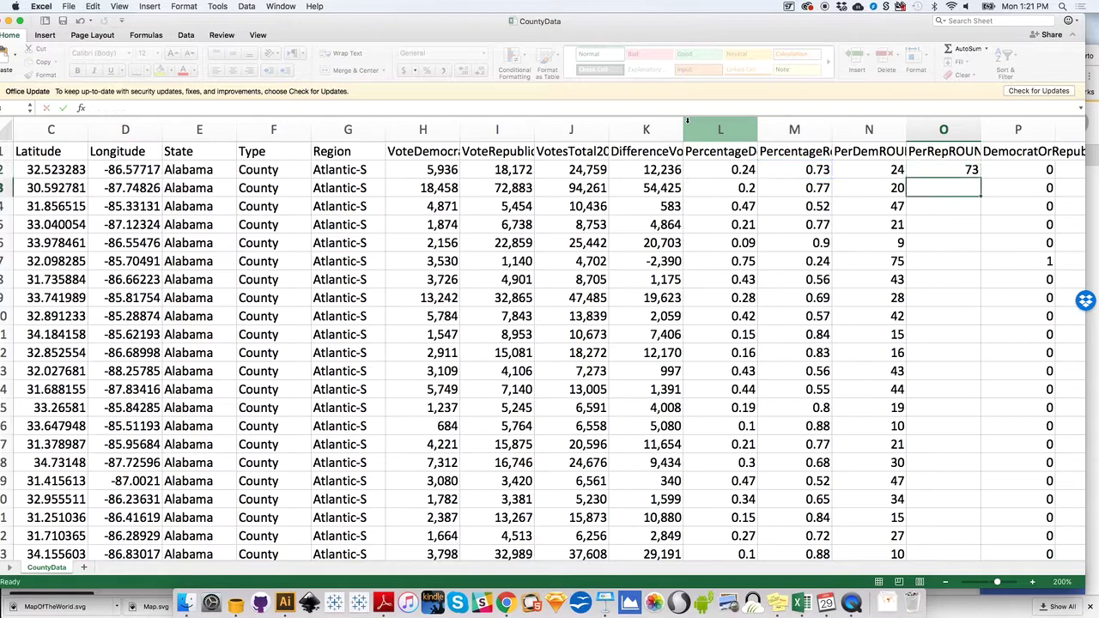
- Copy the formula in O2 down the PerRepROUND column through the last county row with data, row 3098
{"action": "left_click", "coordinate": [940, 170]}
{"action": "key", "text": "super+c"}
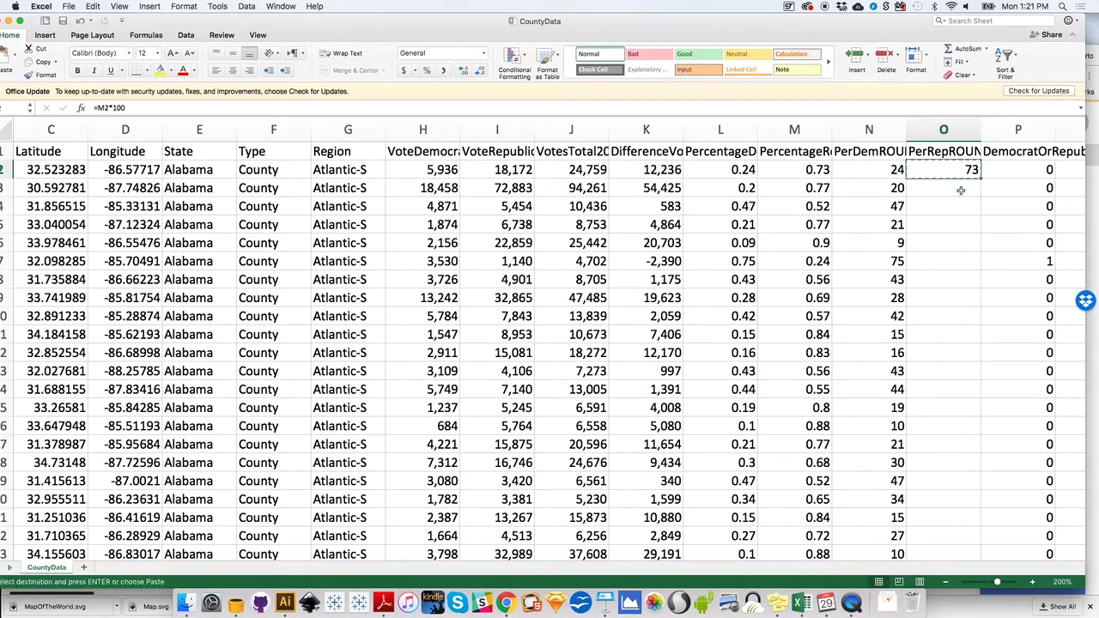
{"action": "left_click", "coordinate": [957, 188]}
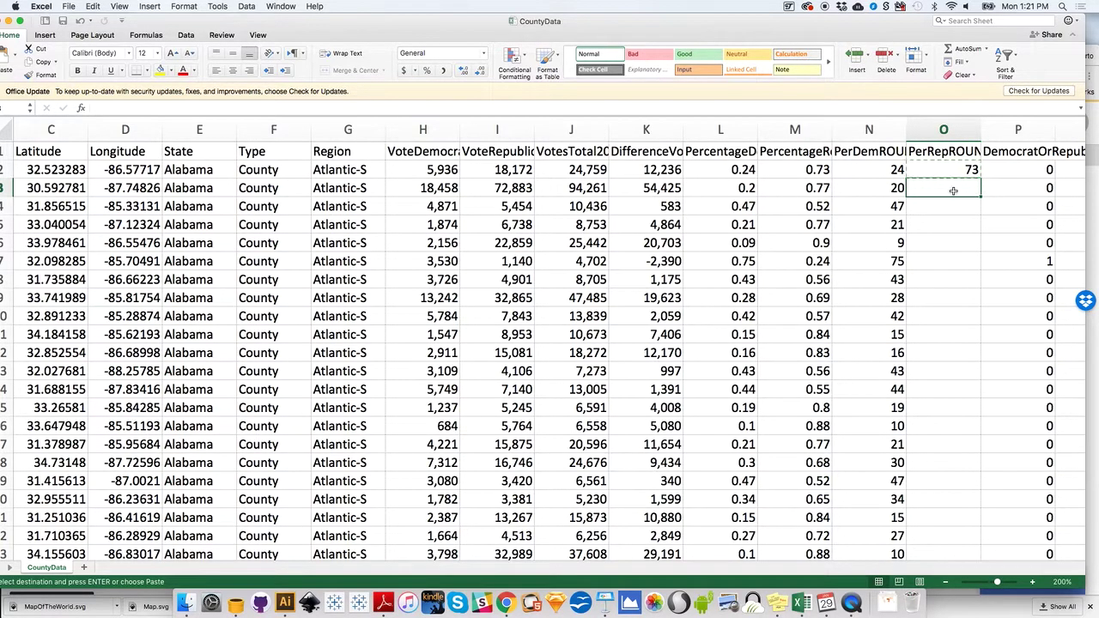
{"action": "key", "text": "super+v"}
{"action": "key", "text": "super+z"}
{"action": "left_click_drag", "start_coordinate": [1080, 153], "coordinate": [1079, 554]}
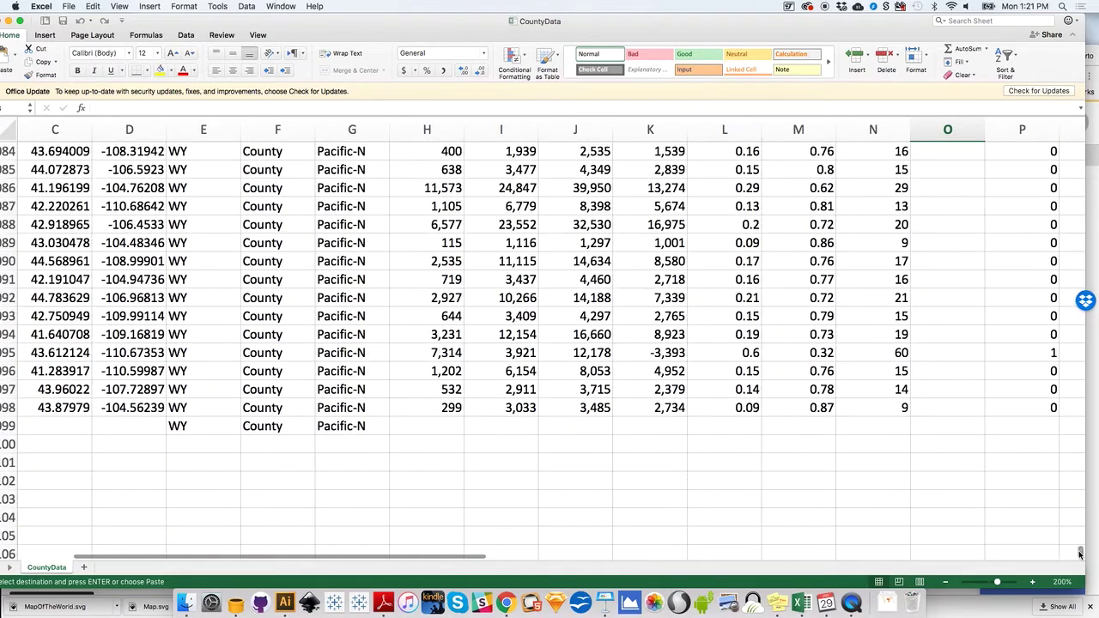
{"action": "left_click", "coordinate": [961, 411], "text": "shift"}
{"action": "key", "text": "super+v"}
{"action": "left_click", "coordinate": [992, 259]}
{"action": "left_click", "coordinate": [993, 260]}
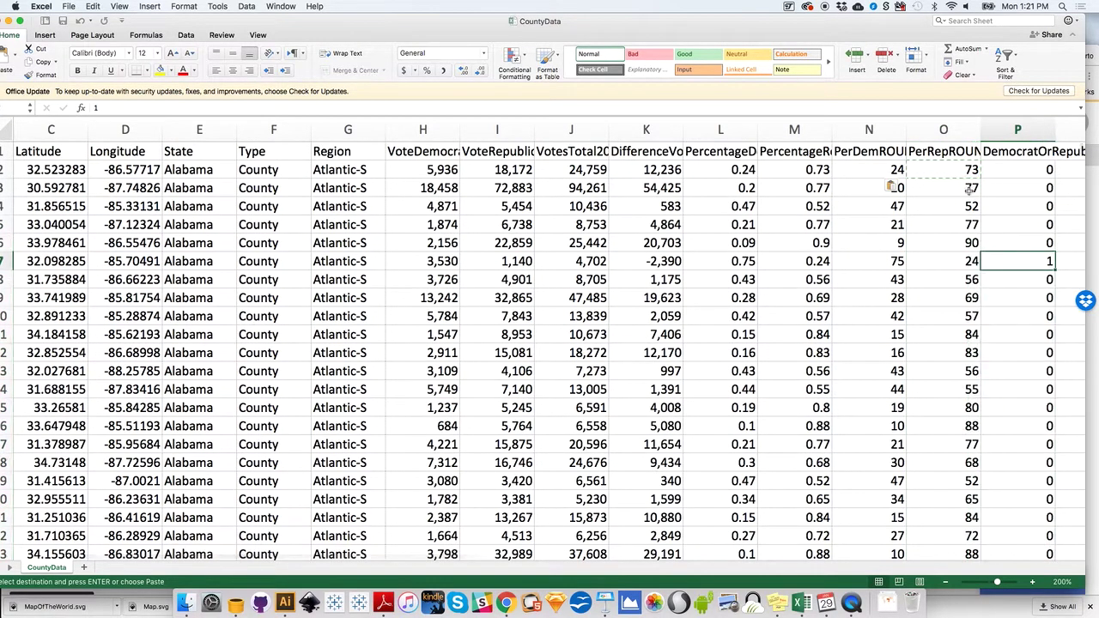
- Check the copied formulas in the PerRepROUND column and compare the first row of both rounded percentage columns
{"action": "left_click", "coordinate": [967, 188]}
{"action": "left_click", "coordinate": [966, 206]}
{"action": "left_click", "coordinate": [965, 224]}
{"action": "left_click", "coordinate": [965, 243]}
{"action": "key", "text": "Down"}
{"action": "key", "text": "Down"}
{"action": "key", "text": "Down"}
{"action": "key", "text": "Down"}
{"action": "key", "text": "Down"}
{"action": "key", "text": "Down"}
{"action": "key", "text": "Down"}
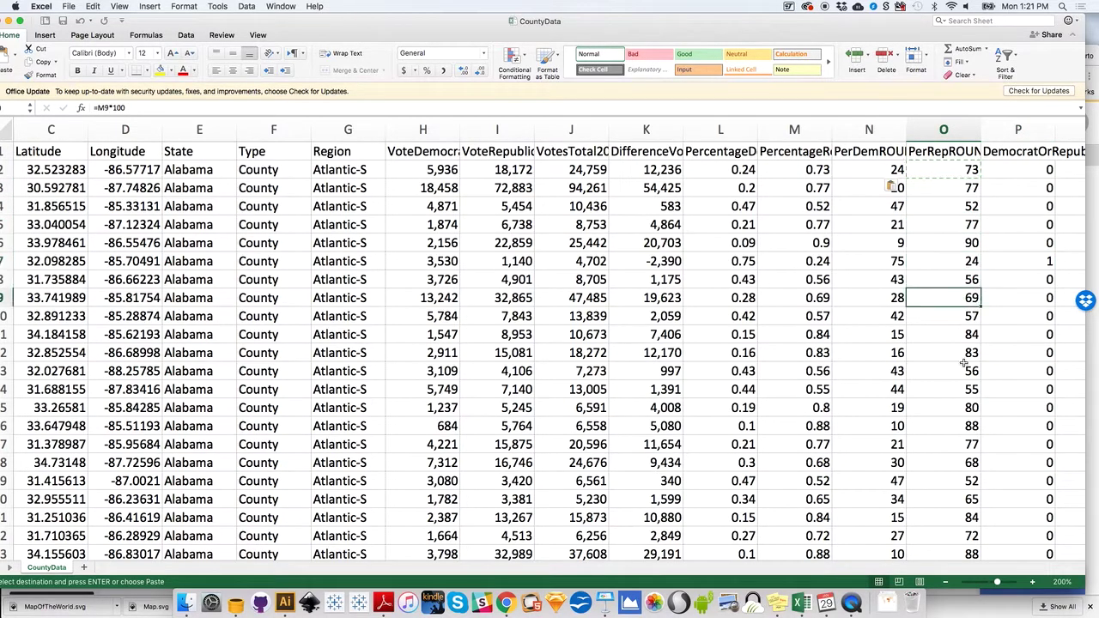
{"action": "left_click", "coordinate": [966, 172]}
{"action": "left_click", "coordinate": [893, 170]}
{"action": "left_click", "coordinate": [960, 170]}
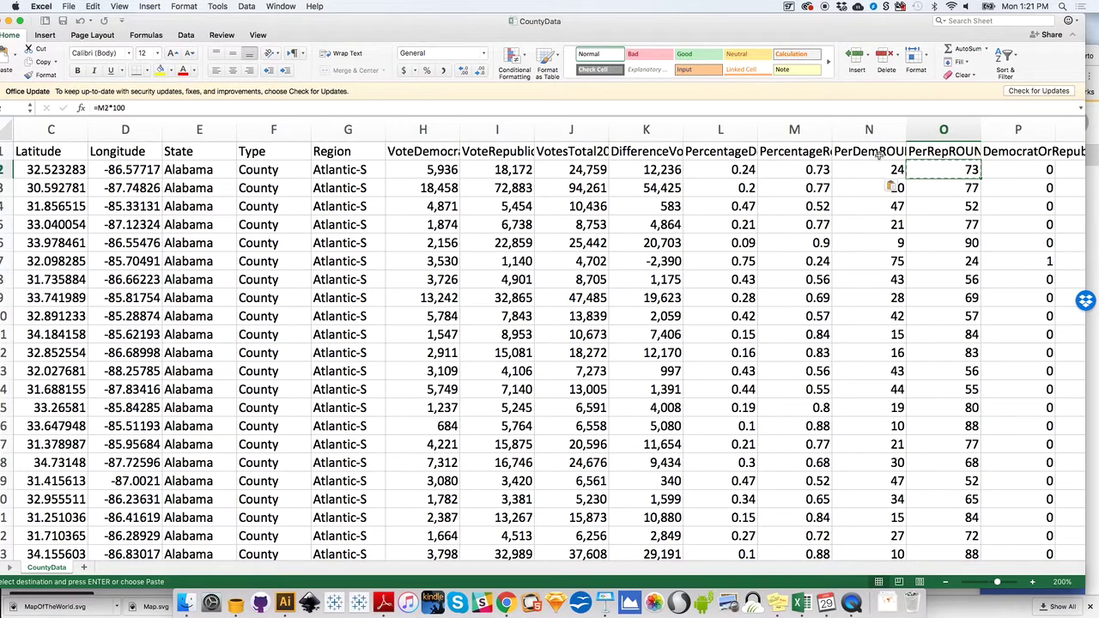
- Switch to the Flourish story in Chrome, examine the first slide's diverging map and legend, and return to the Excel sheet
{"action": "left_click", "coordinate": [509, 601]}
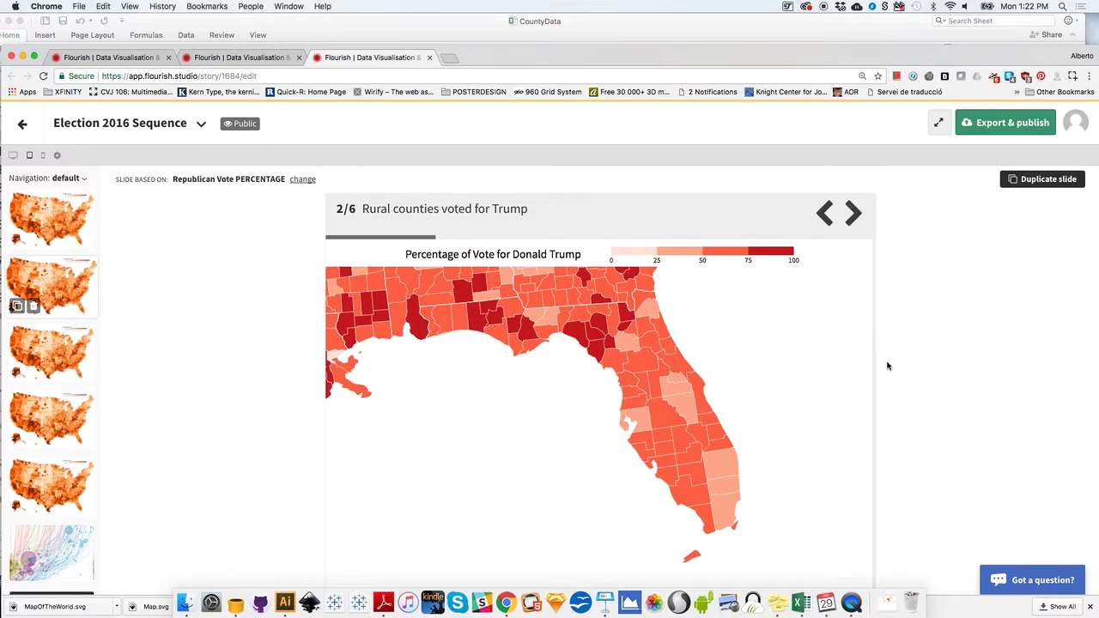
{"action": "left_click", "coordinate": [824, 212]}
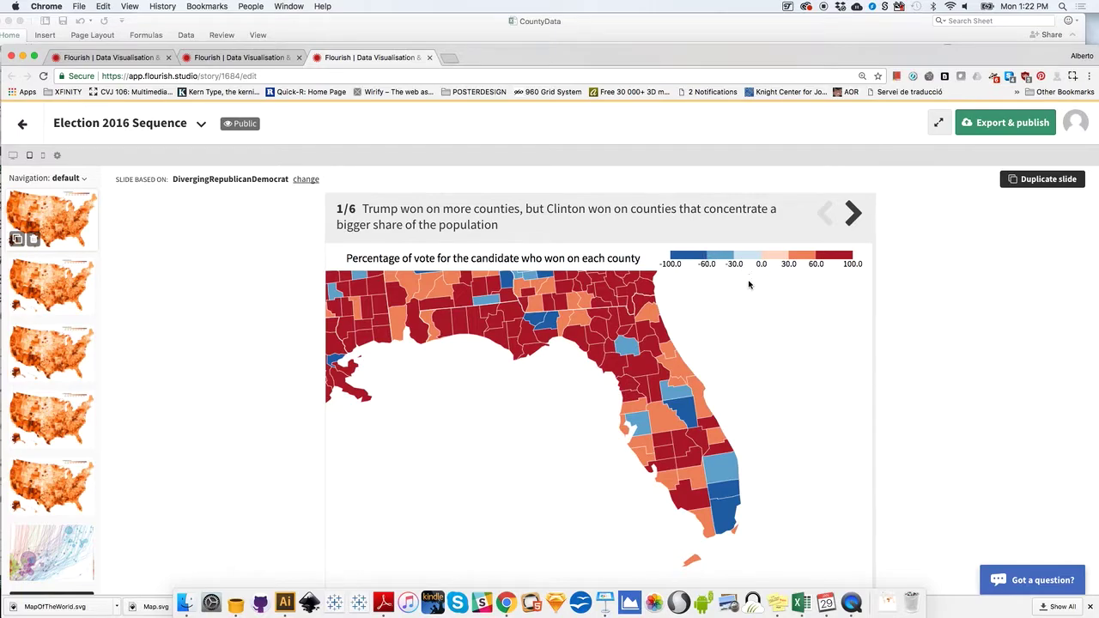
{"action": "left_click", "coordinate": [800, 602]}
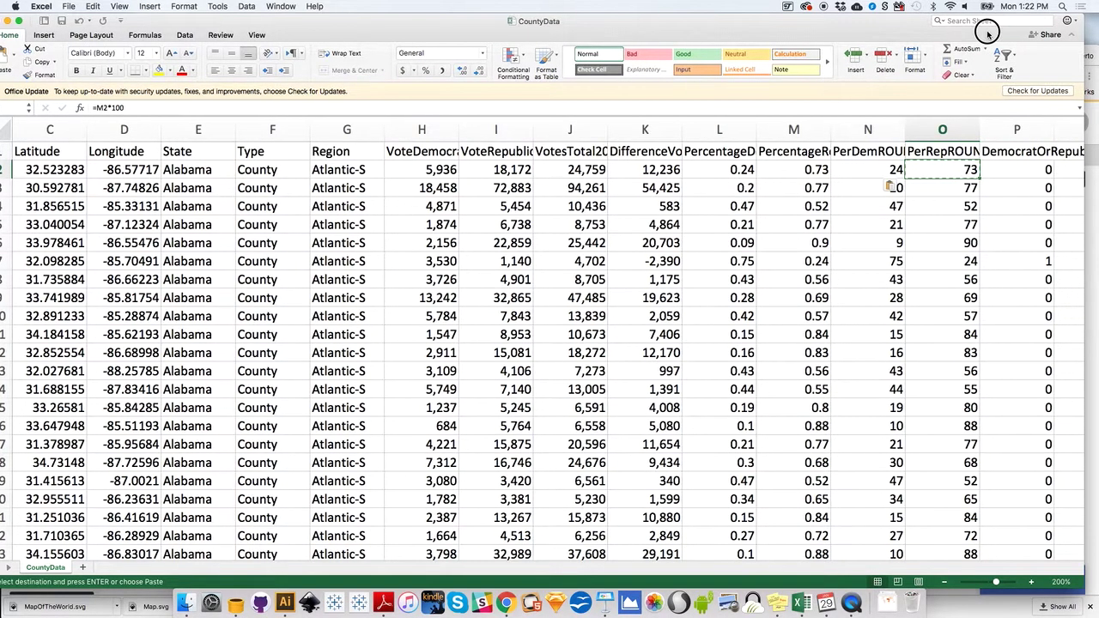
{"action": "left_click_drag", "start_coordinate": [703, 27], "coordinate": [710, 26]}
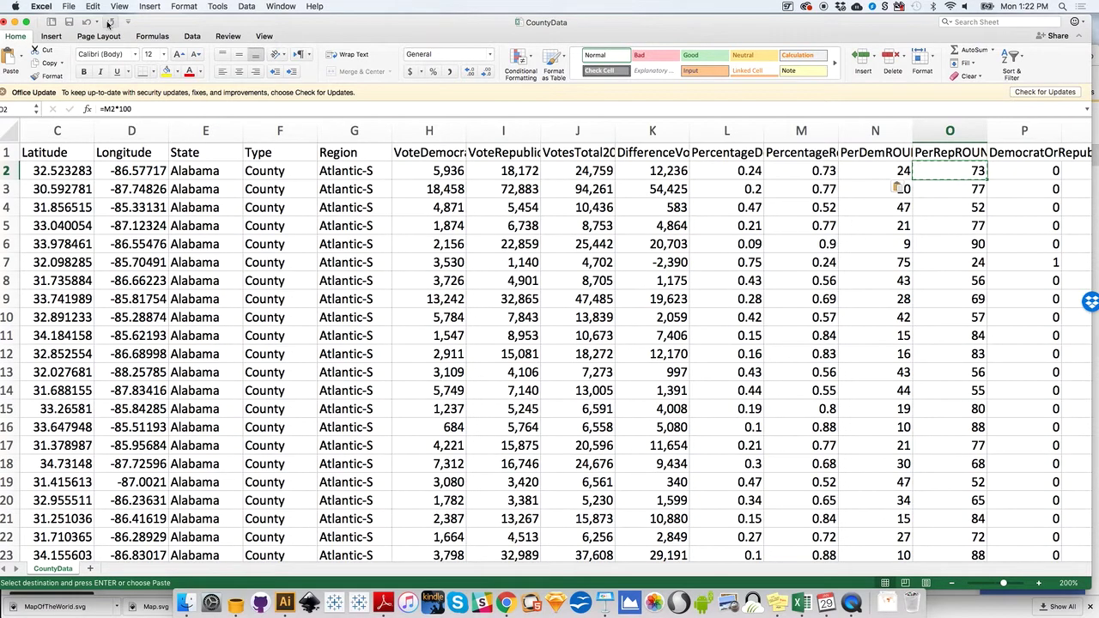
- Save the sheet under the new name CountyDataMOD2 on the Desktop in Comma Separated Values format
{"action": "left_click", "coordinate": [68, 6]}
{"action": "left_click", "coordinate": [92, 81]}
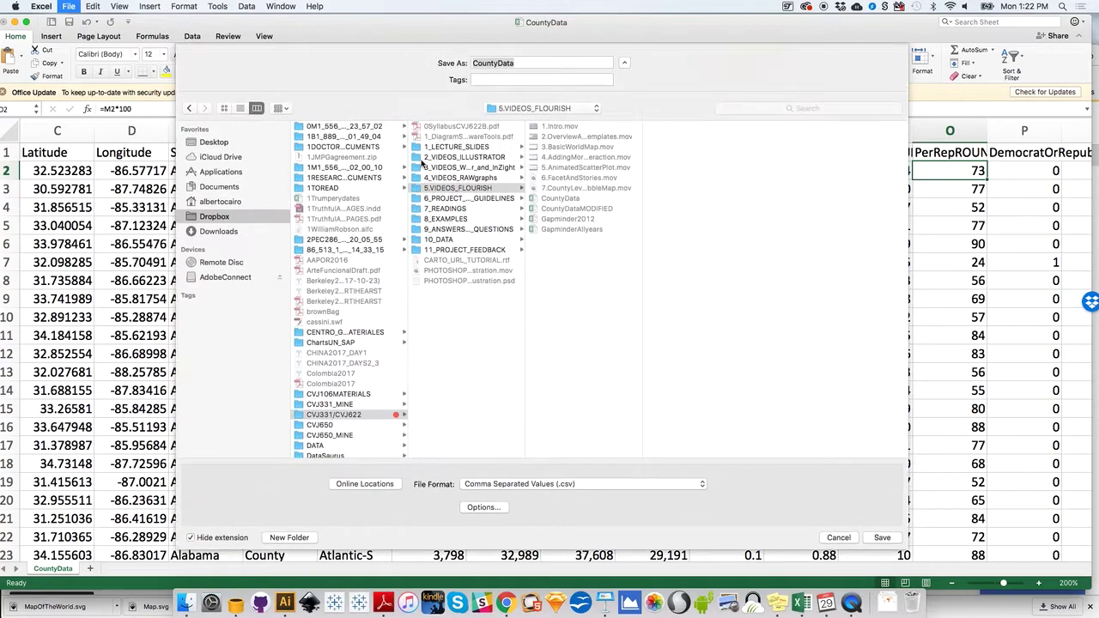
{"action": "left_click", "coordinate": [218, 144]}
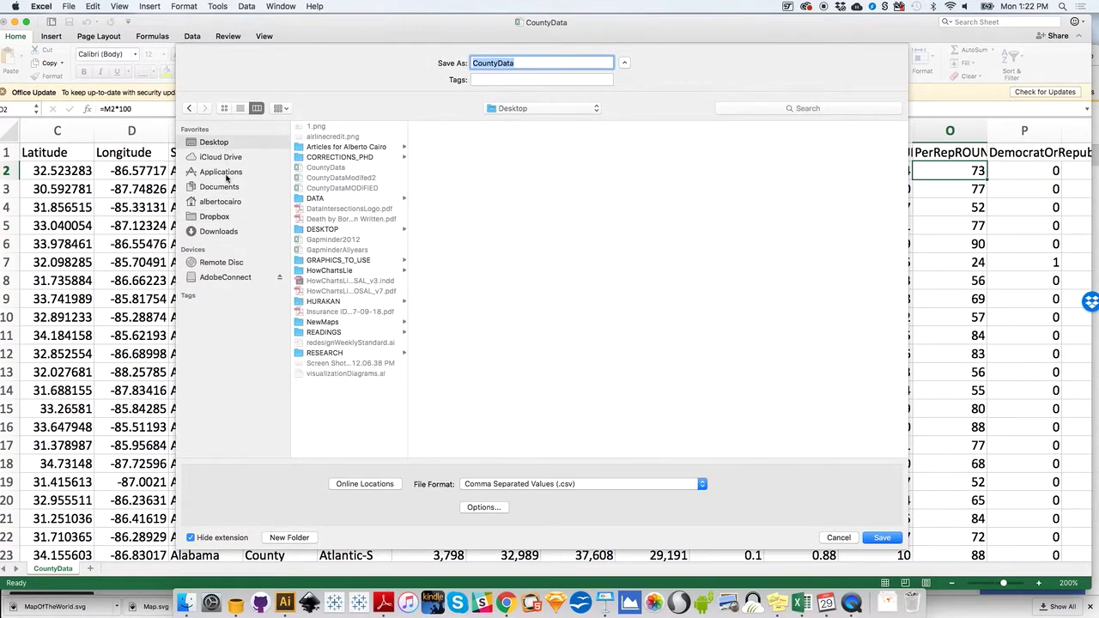
{"action": "left_click", "coordinate": [525, 63]}
{"action": "left_click", "coordinate": [881, 537]}
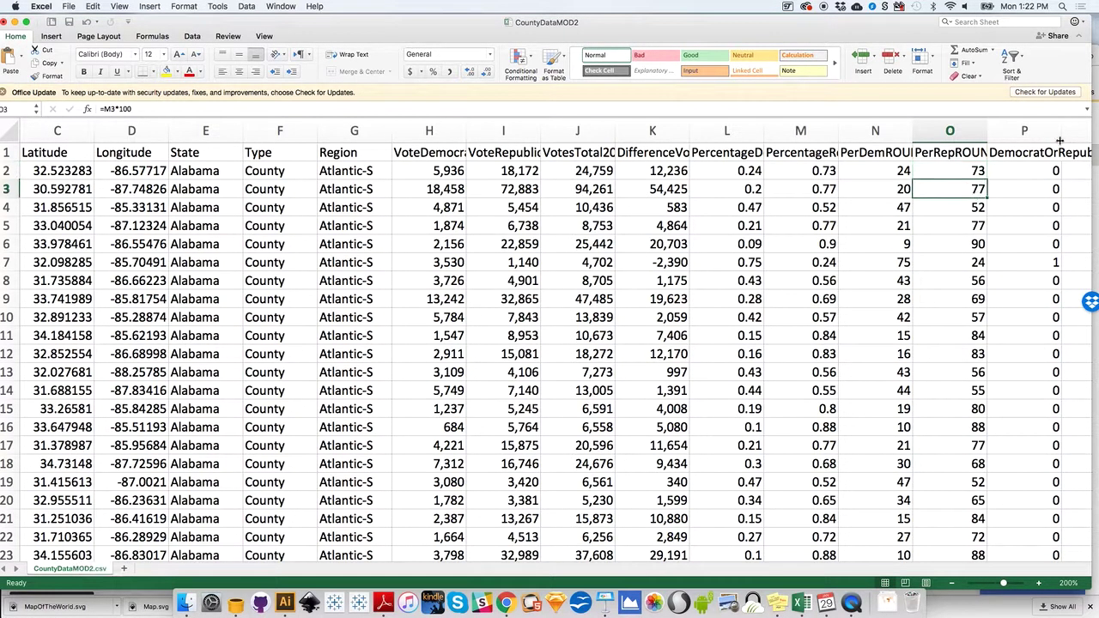
- Insert one empty column between the PerRepROUND and DemocratOrRepublican columns
{"action": "left_click", "coordinate": [1018, 130]}
{"action": "left_click", "coordinate": [962, 131]}
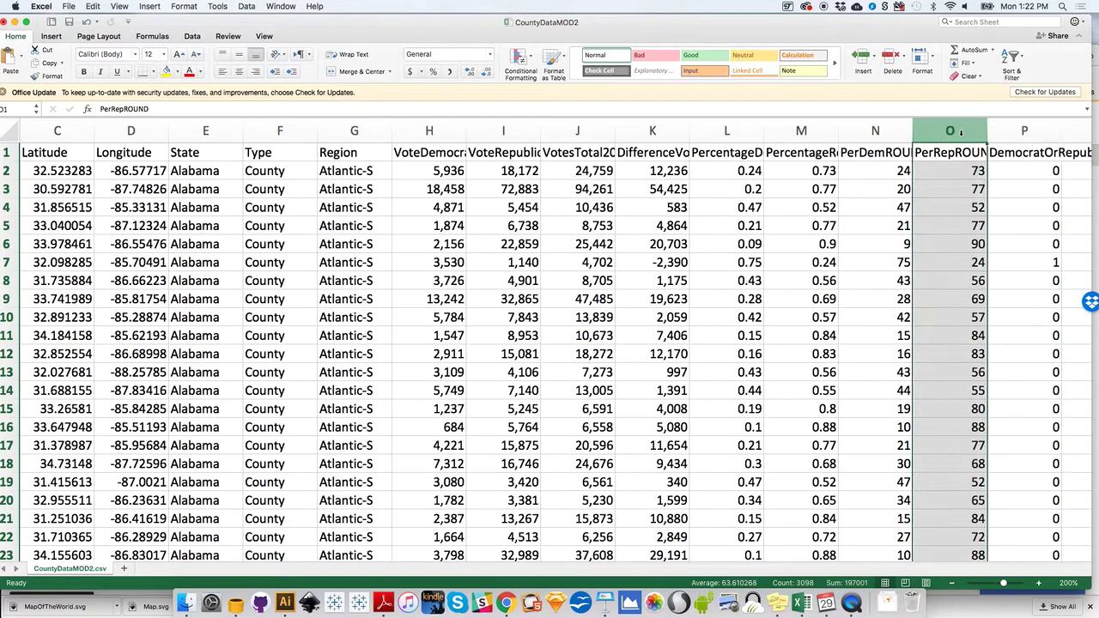
{"action": "left_click", "coordinate": [1015, 130]}
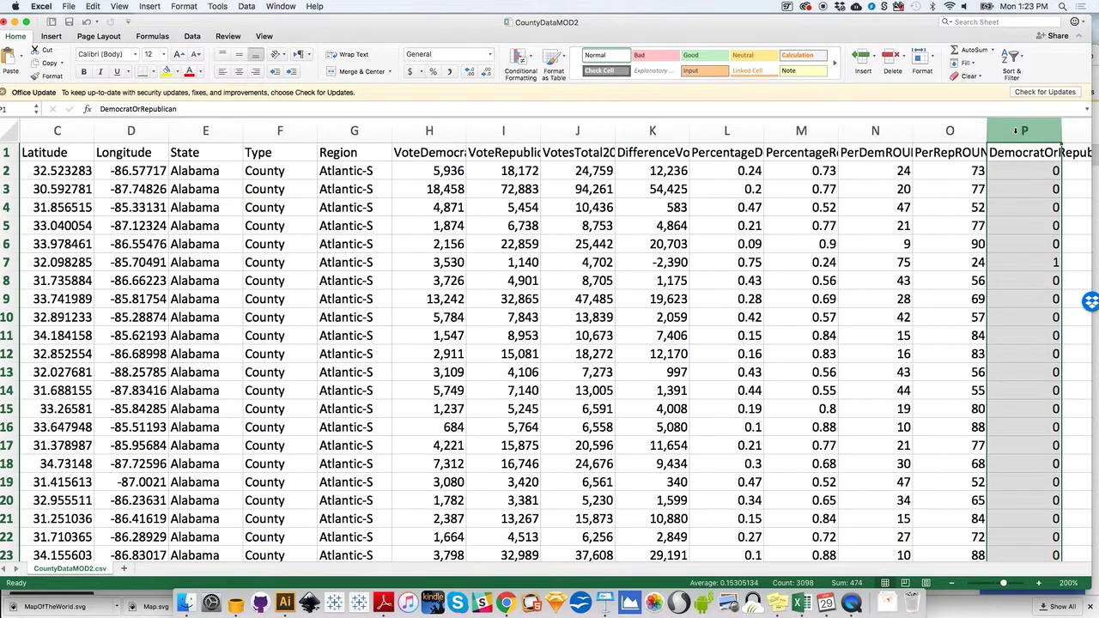
{"action": "right_click", "coordinate": [1015, 131]}
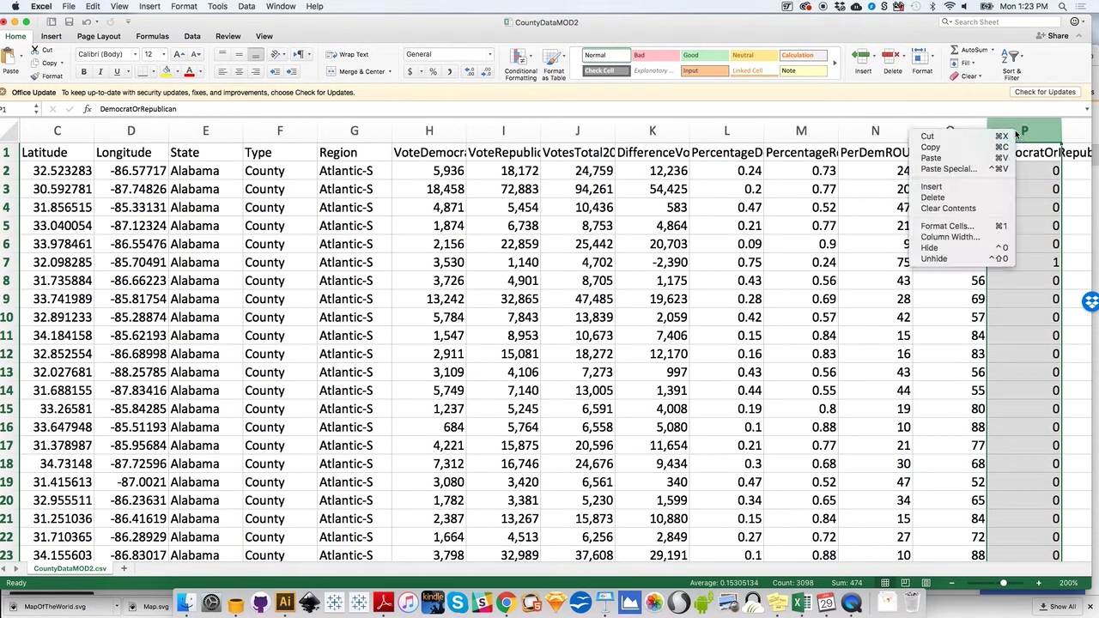
{"action": "left_click", "coordinate": [970, 187]}
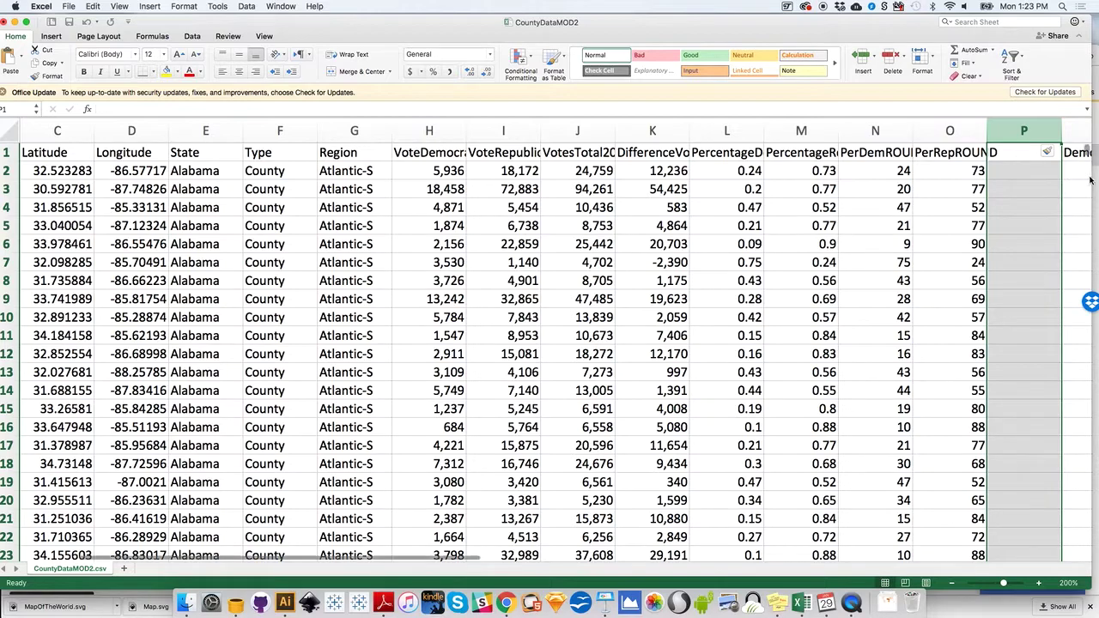
- Examine the Democratic percentage in row 7 and the diverging map's legend in the Flourish story in Chrome, returning to the Excel sheet
{"action": "left_click_drag", "start_coordinate": [1023, 34], "coordinate": [993, 35]}
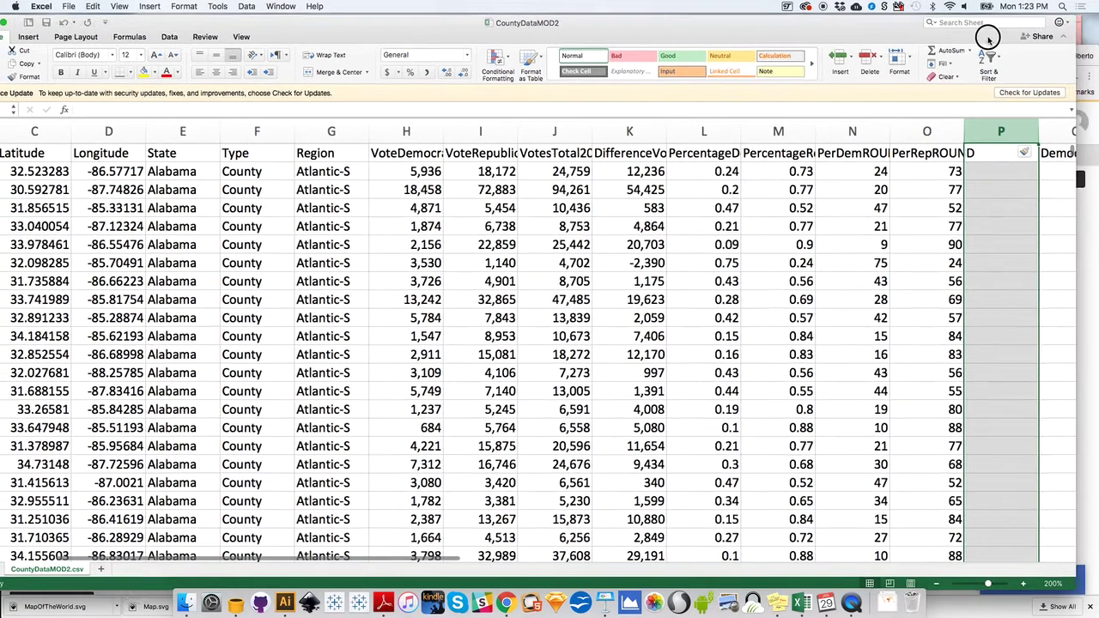
{"action": "left_click", "coordinate": [995, 174]}
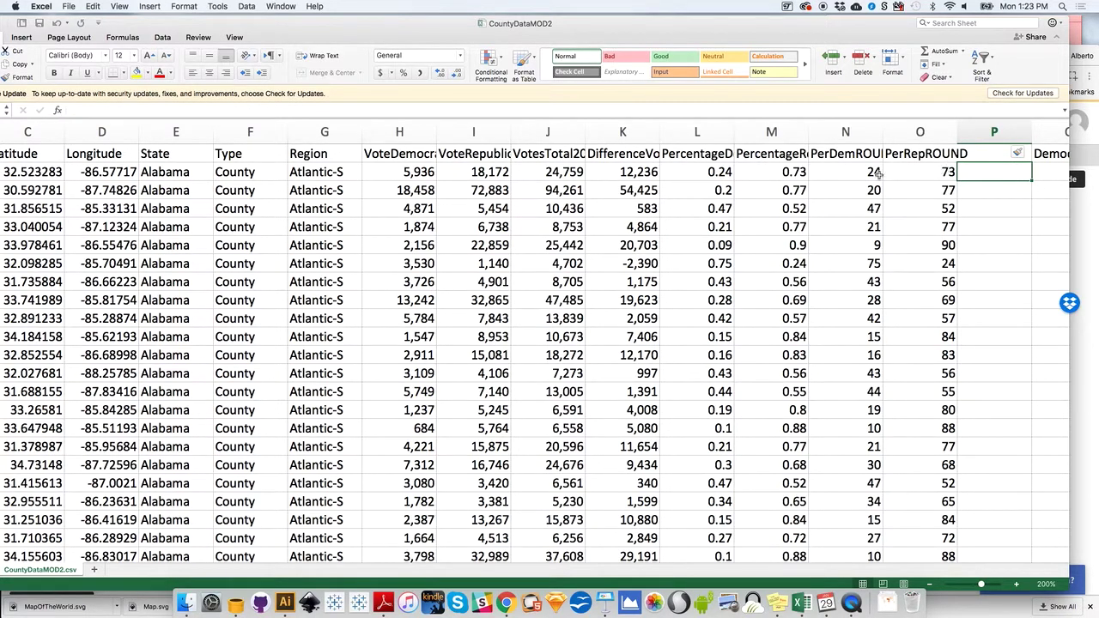
{"action": "left_click", "coordinate": [872, 261]}
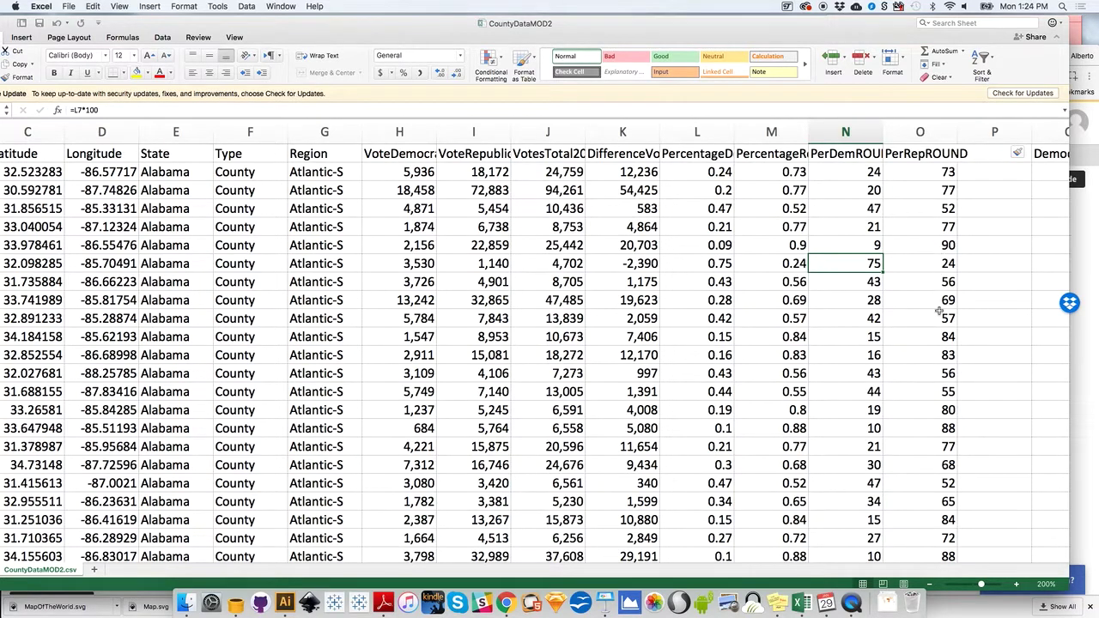
{"action": "left_click", "coordinate": [505, 604]}
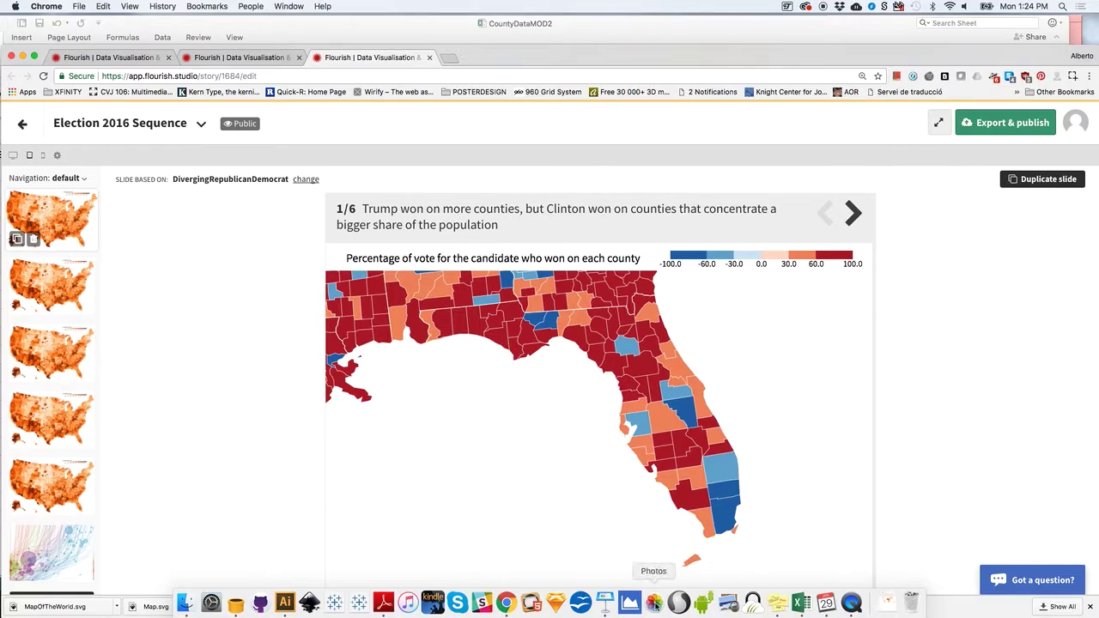
{"action": "left_click", "coordinate": [800, 603]}
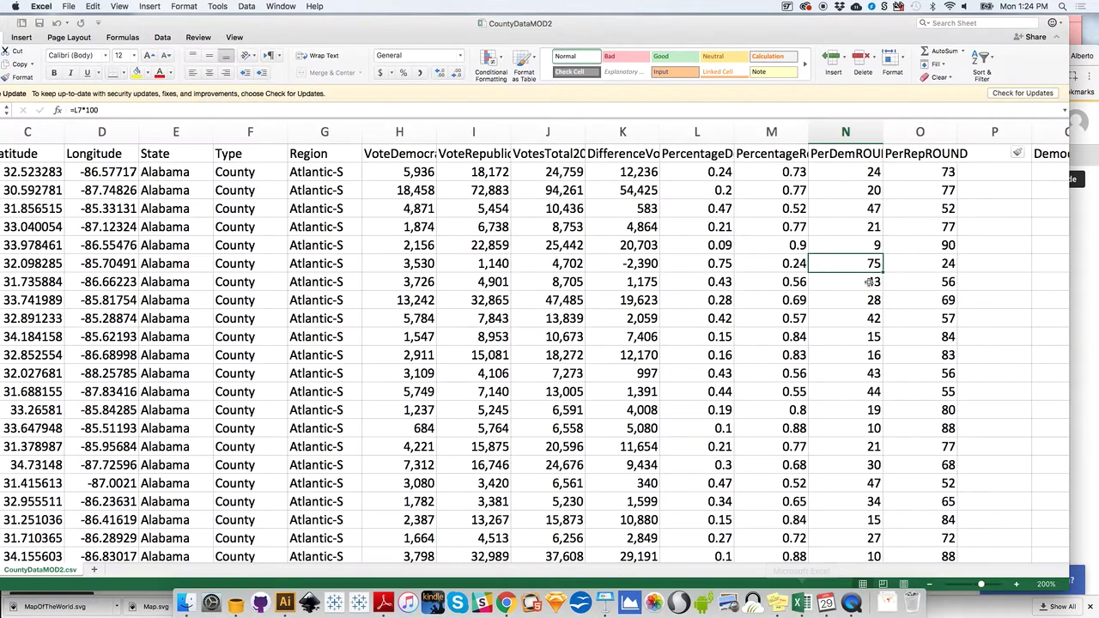
- Name the empty column after PerRepROUND with the header DemOrRepPERCENT
{"action": "left_click", "coordinate": [997, 177]}
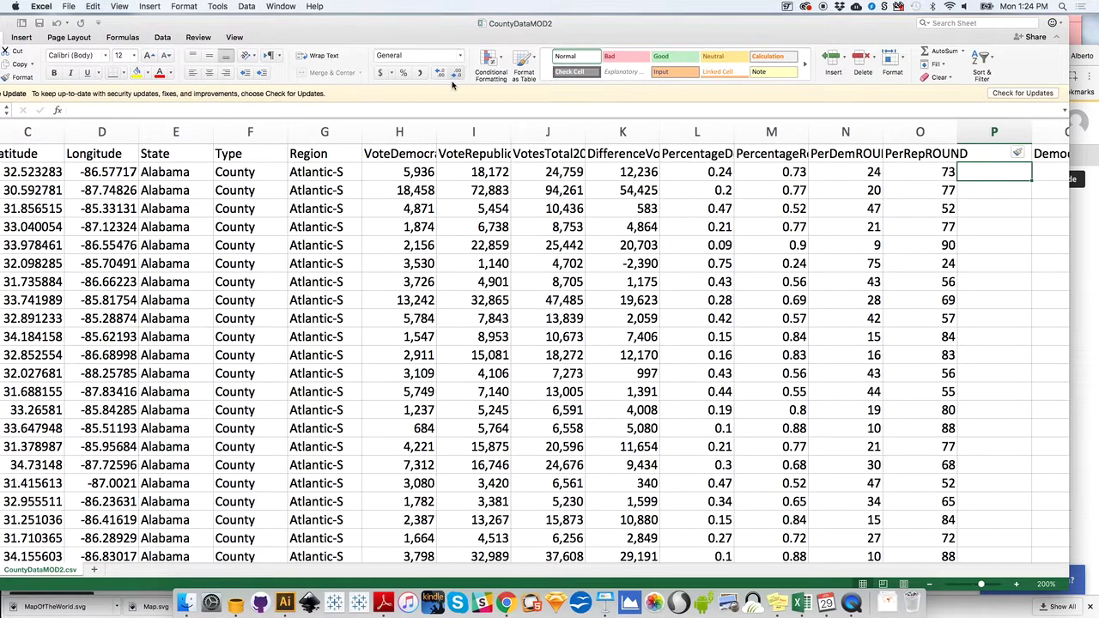
{"action": "left_click", "coordinate": [280, 112]}
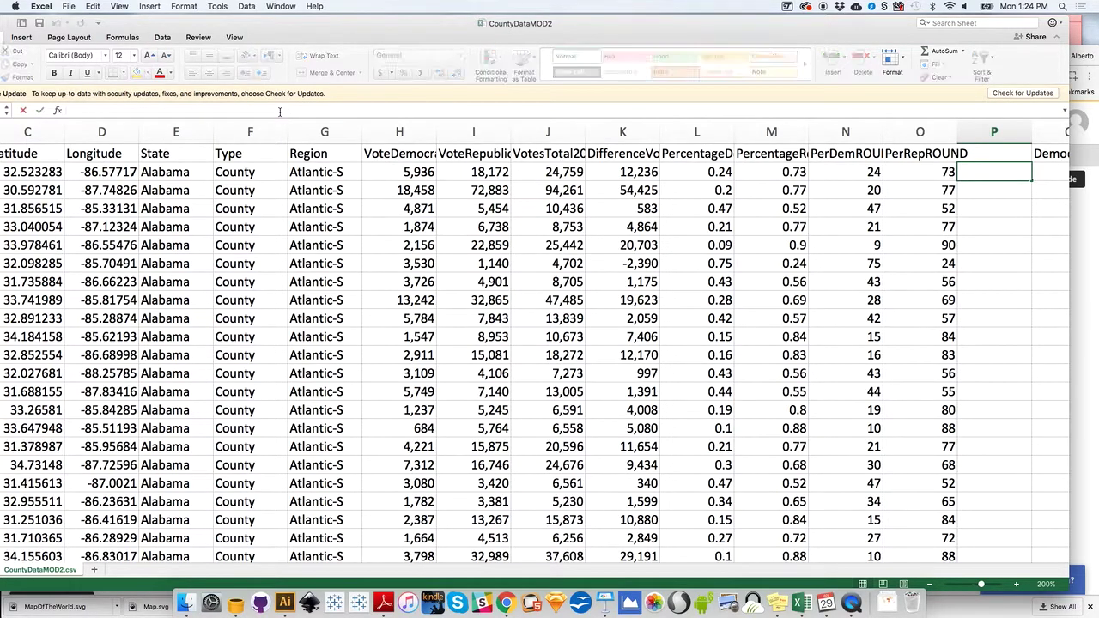
{"action": "left_click", "coordinate": [996, 154]}
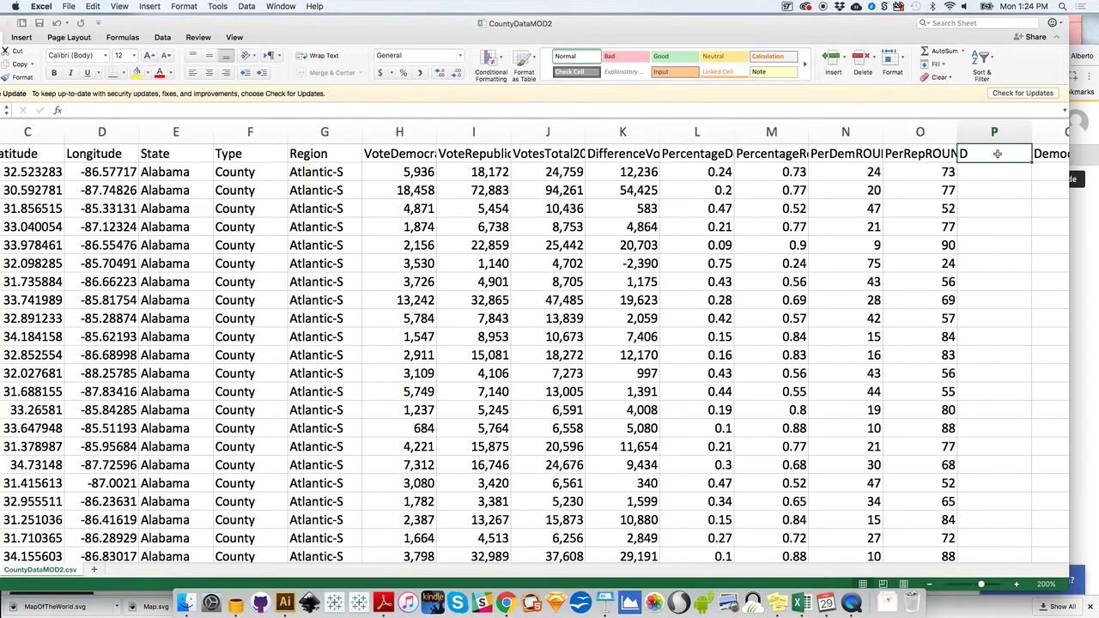
{"action": "type", "text": "De"}
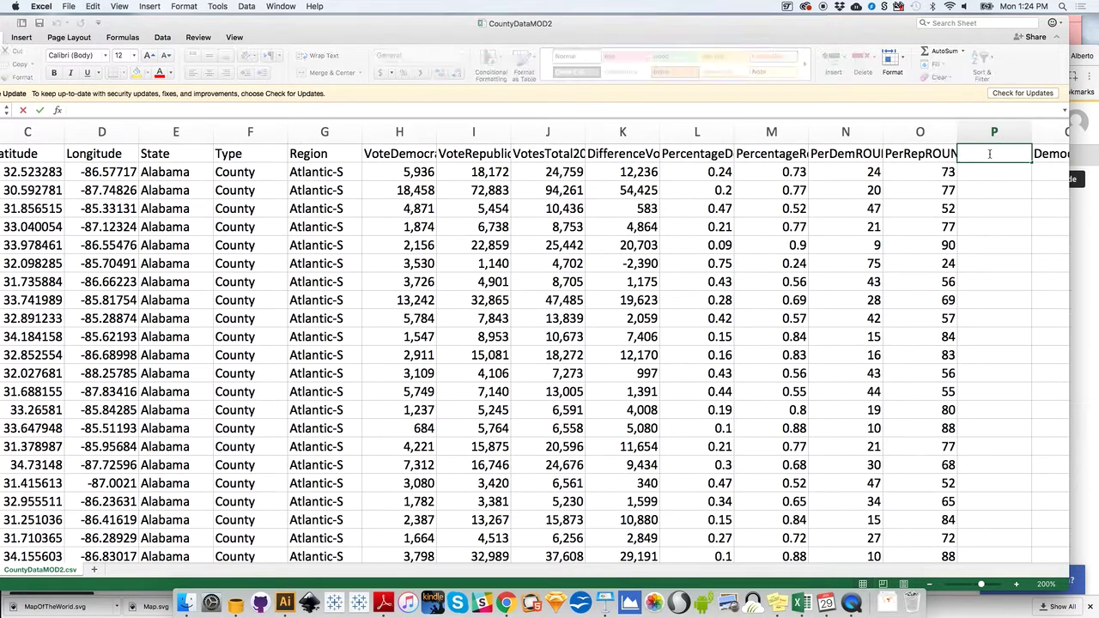
{"action": "type", "text": "mOrRep"}
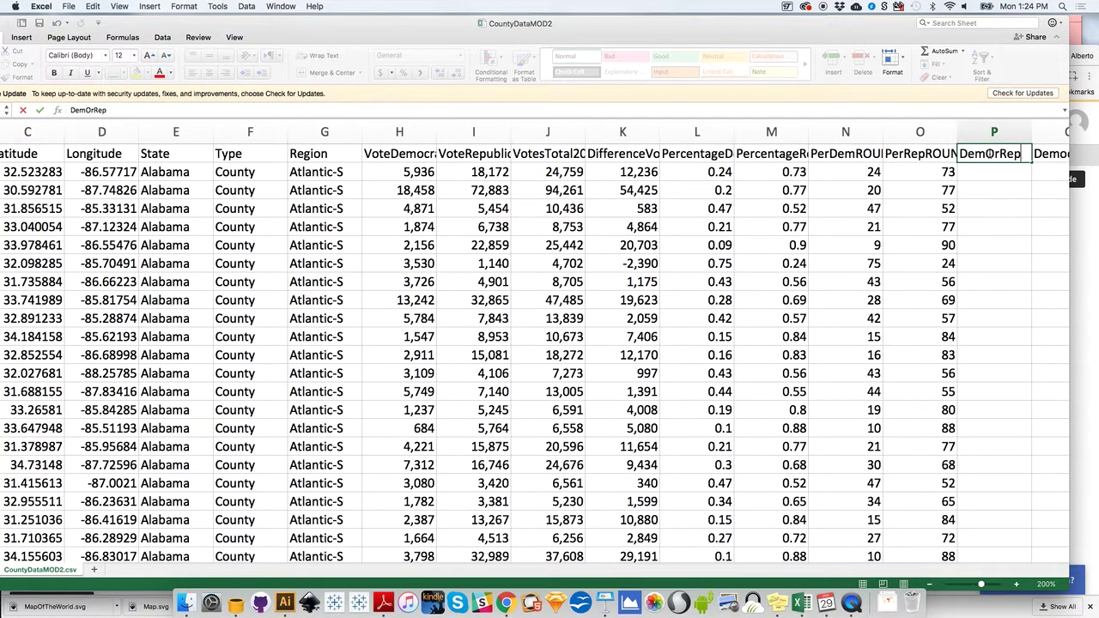
{"action": "type", "text": "PERCENTE"}
{"action": "key", "text": "BackSpace"}
{"action": "key", "text": "BackSpace"}
- Start a formula in cell P2 and check the diverging color scale of the Flourish map in Chrome, returning to Excel
{"action": "left_click", "coordinate": [983, 172]}
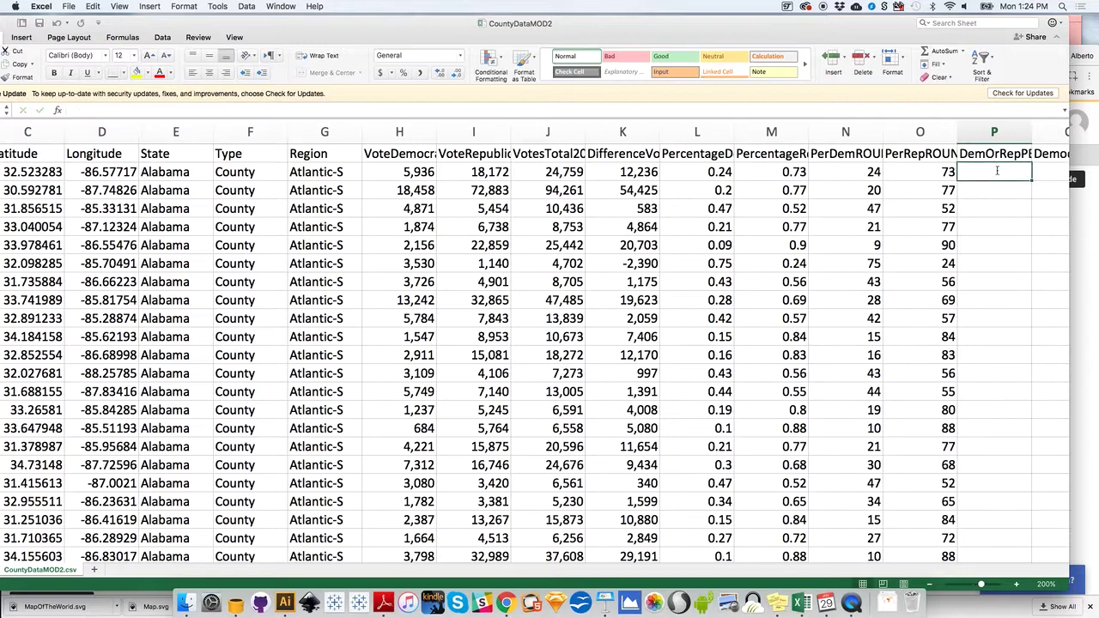
{"action": "left_click", "coordinate": [439, 110]}
{"action": "type", "text": "="}
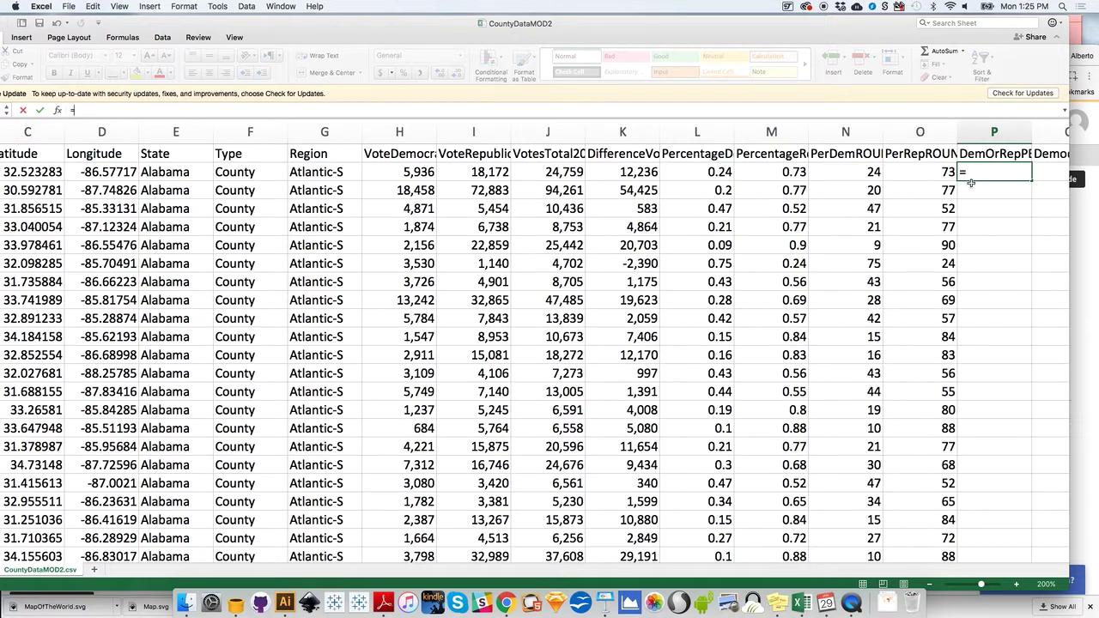
{"action": "left_click", "coordinate": [505, 603]}
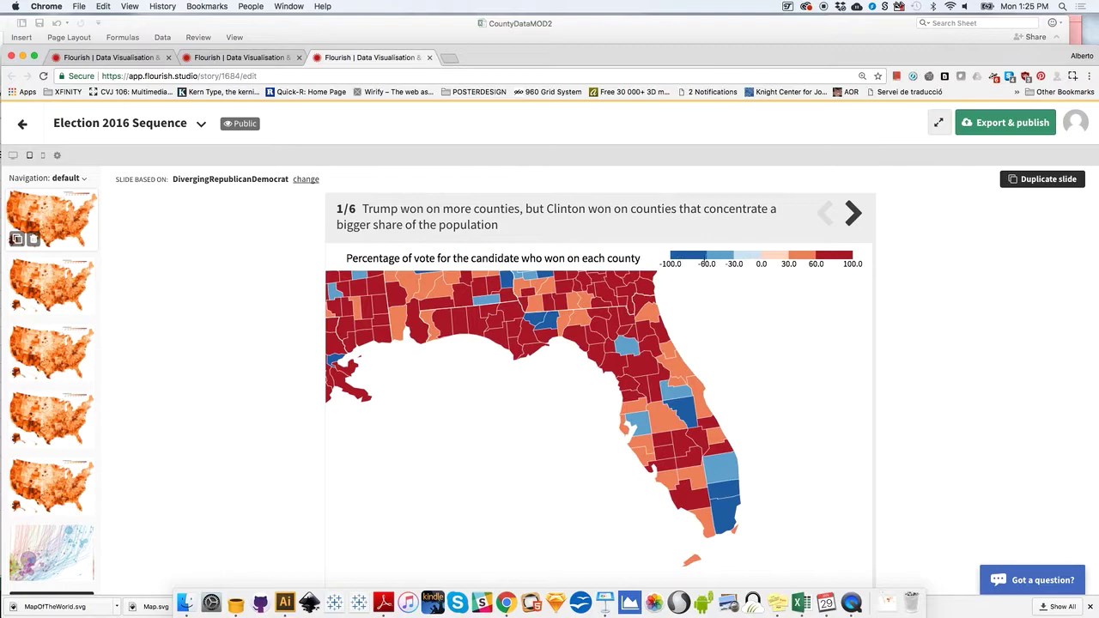
{"action": "left_click", "coordinate": [799, 602]}
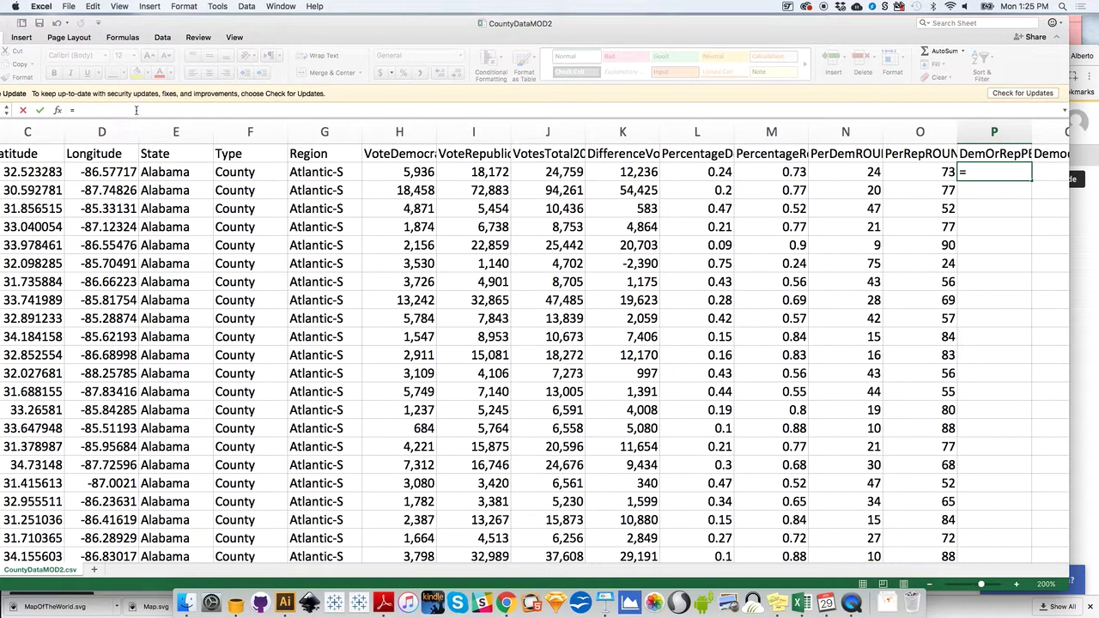
- Begin an IF function in P2 with the logical test O2>N2
{"action": "type", "text": "=IF"}
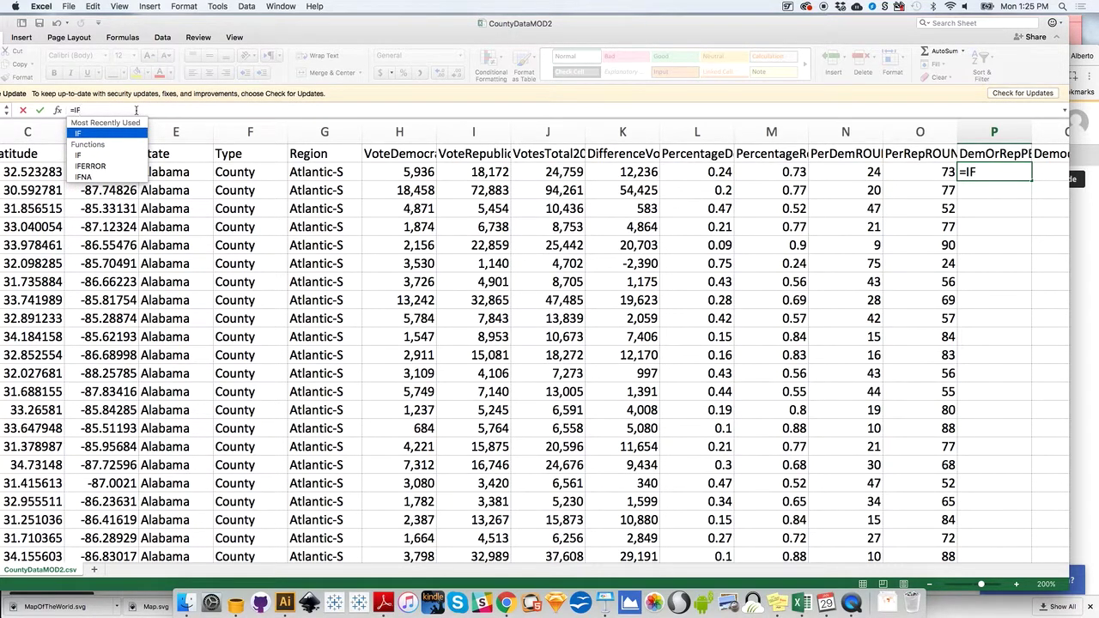
{"action": "type", "text": "("}
{"action": "key", "text": "BackSpace"}
{"action": "type", "text": "("}
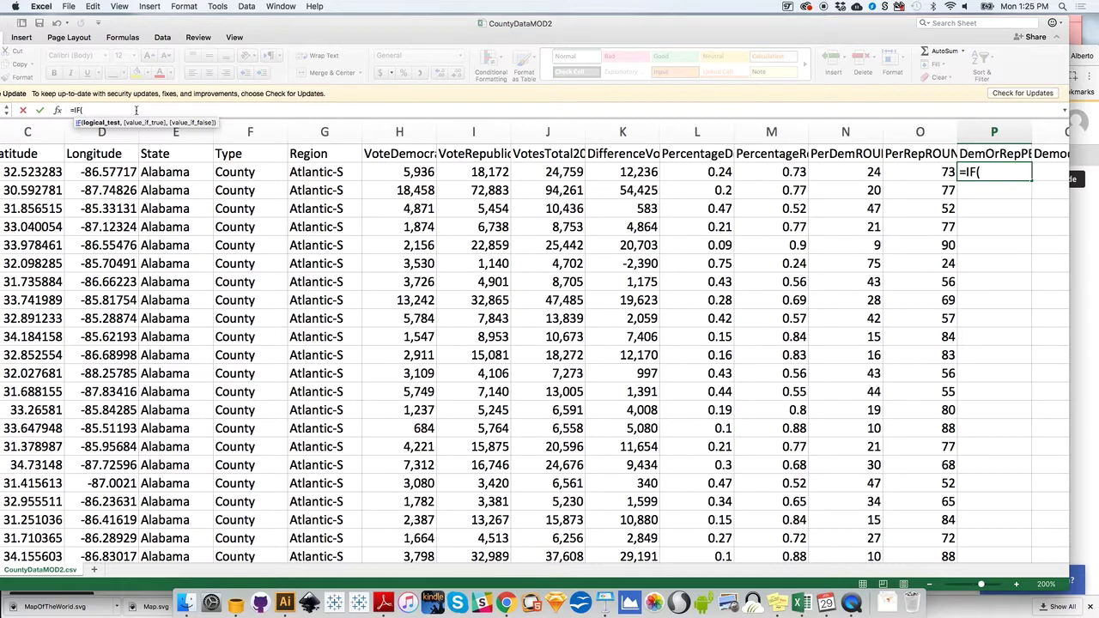
{"action": "type", "text": ")"}
{"action": "key", "text": "BackSpace"}
{"action": "type", "text": "O"}
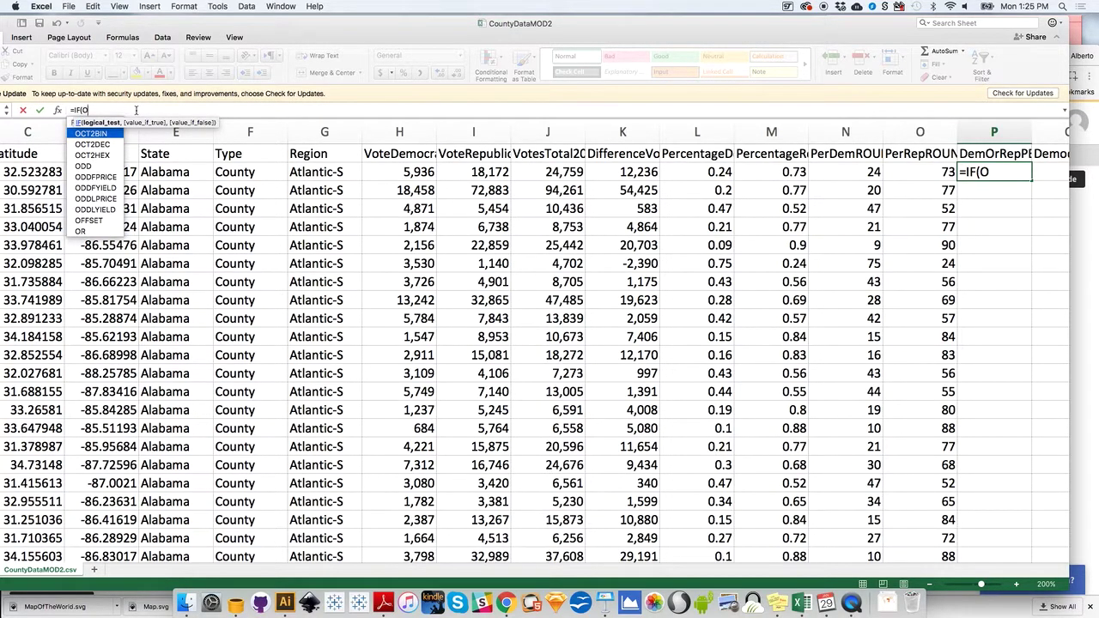
{"action": "type", "text": "2"}
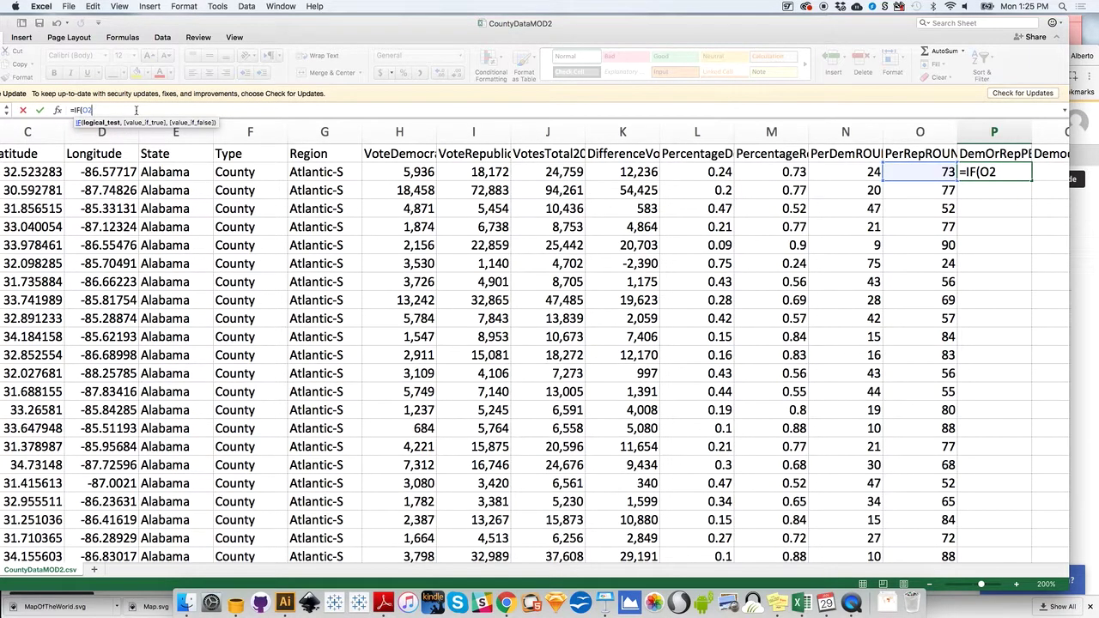
{"action": "type", "text": ">N2"}
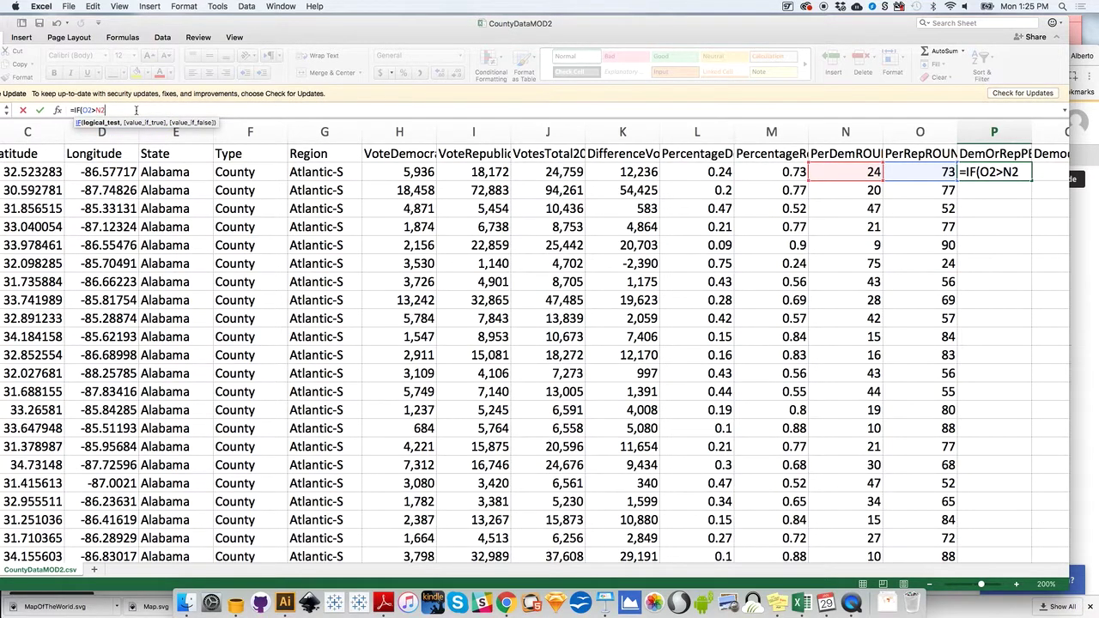
- Complete the IF formula in P2 so it returns O2 when true and -N2 when false
{"action": "type", "text": ","}
{"action": "type", "text": "O2"}
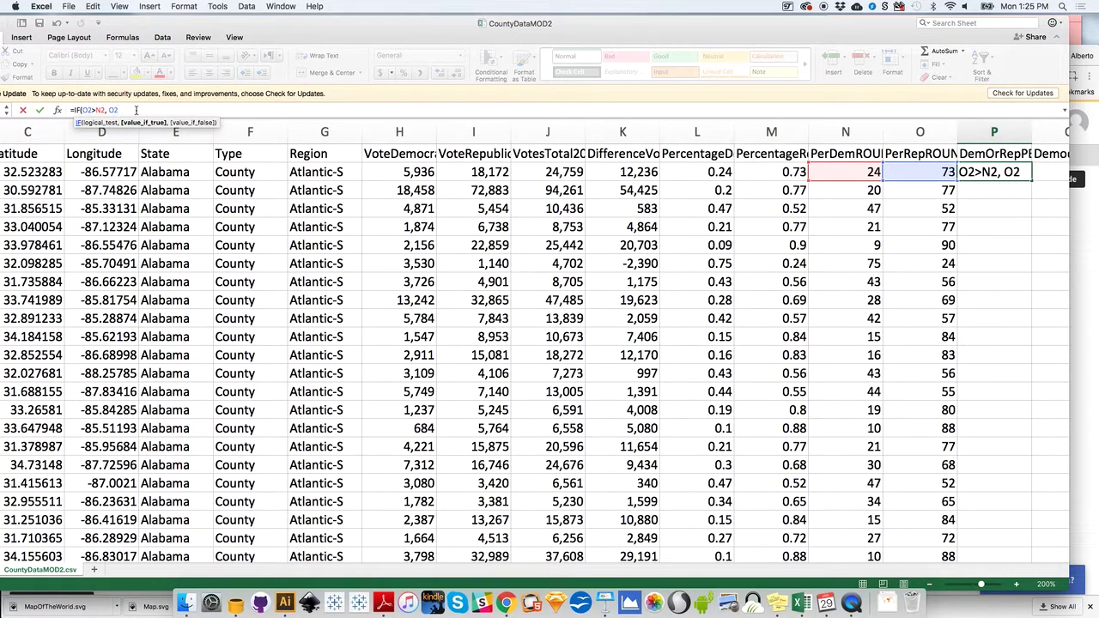
{"action": "type", "text": ","}
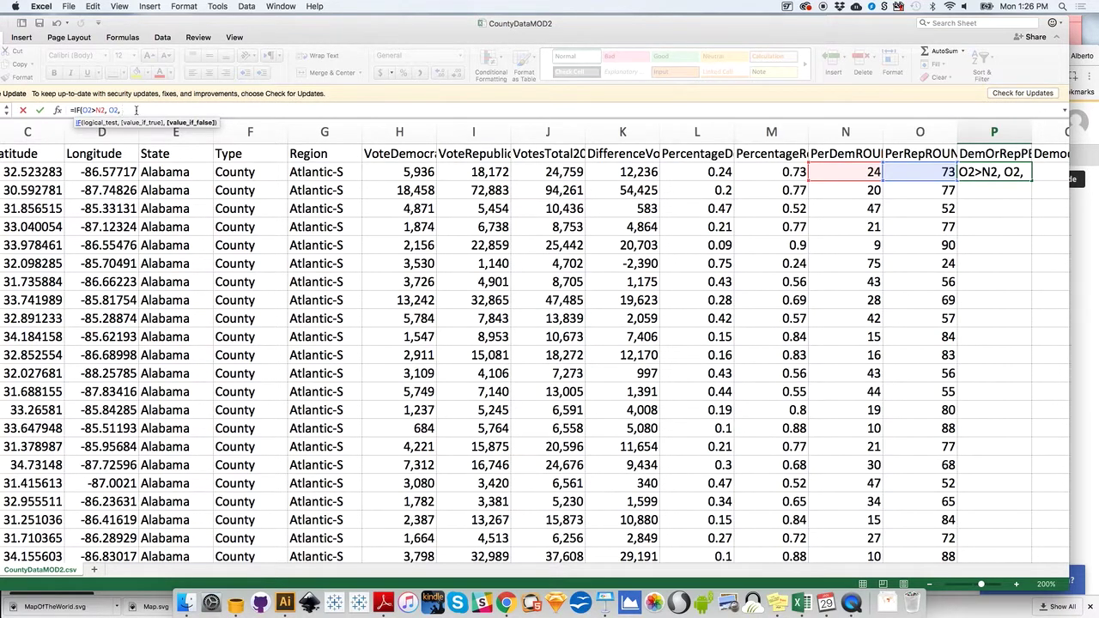
{"action": "type", "text": "-N2"}
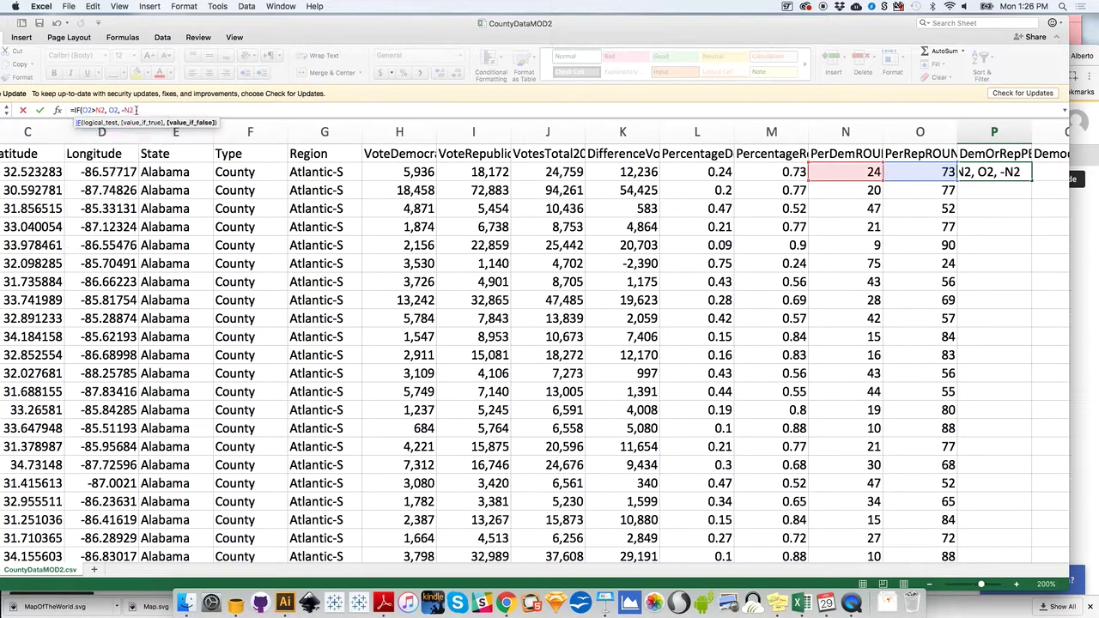
{"action": "type", "text": ")"}
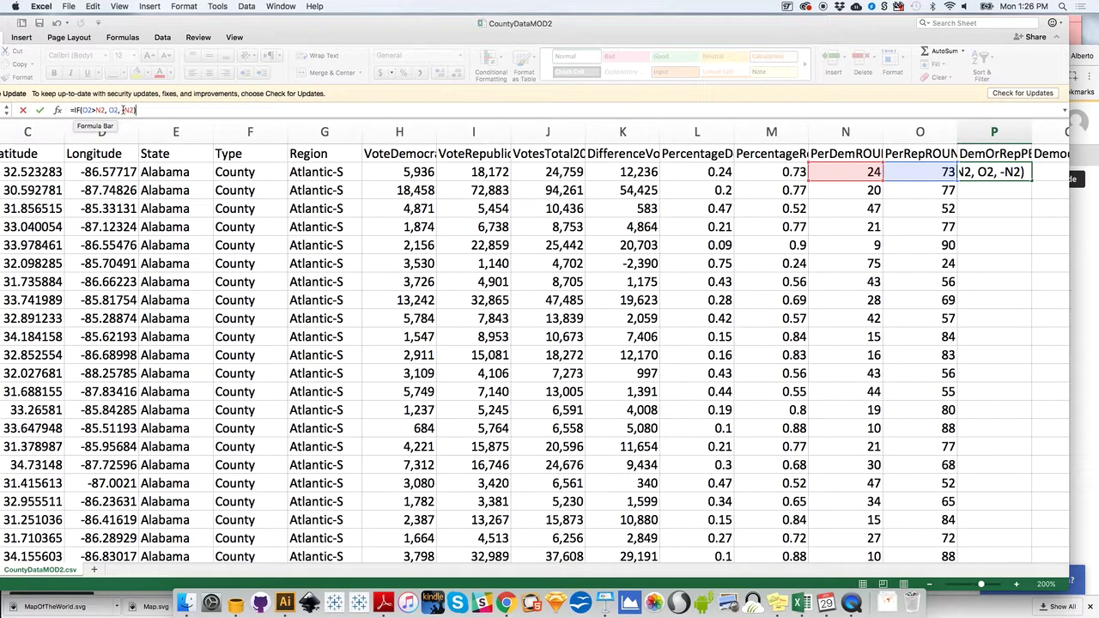
{"action": "key", "text": "Return"}
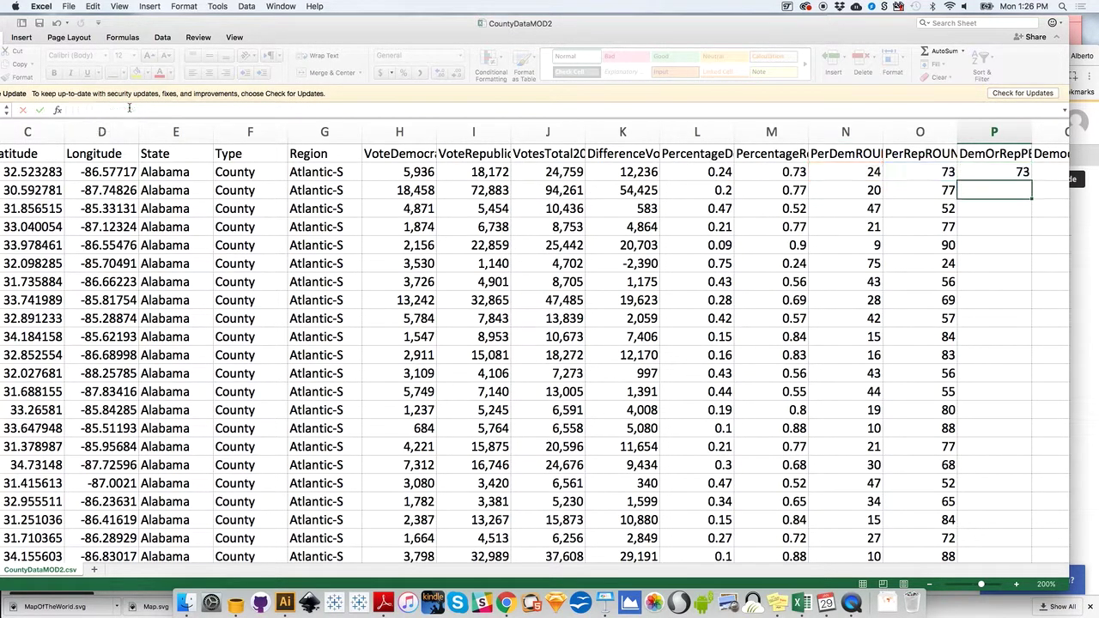
- Copy the IF formula from P2 into each of the cells P3 through P7
{"action": "left_click", "coordinate": [983, 171]}
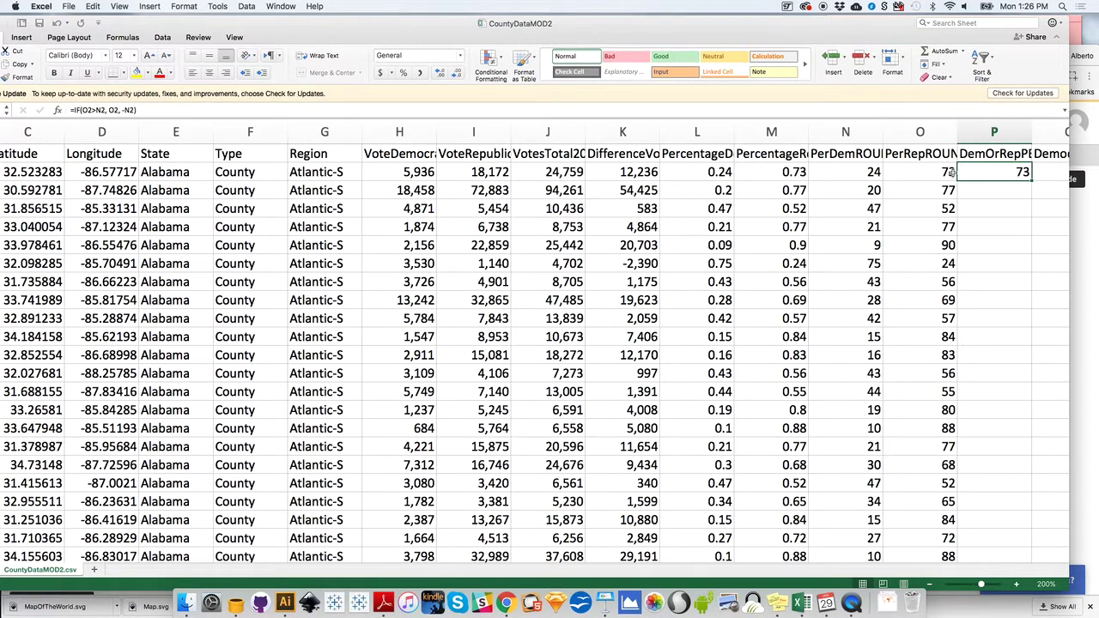
{"action": "key", "text": "super+c"}
{"action": "left_click", "coordinate": [1004, 191]}
{"action": "key", "text": "super+v"}
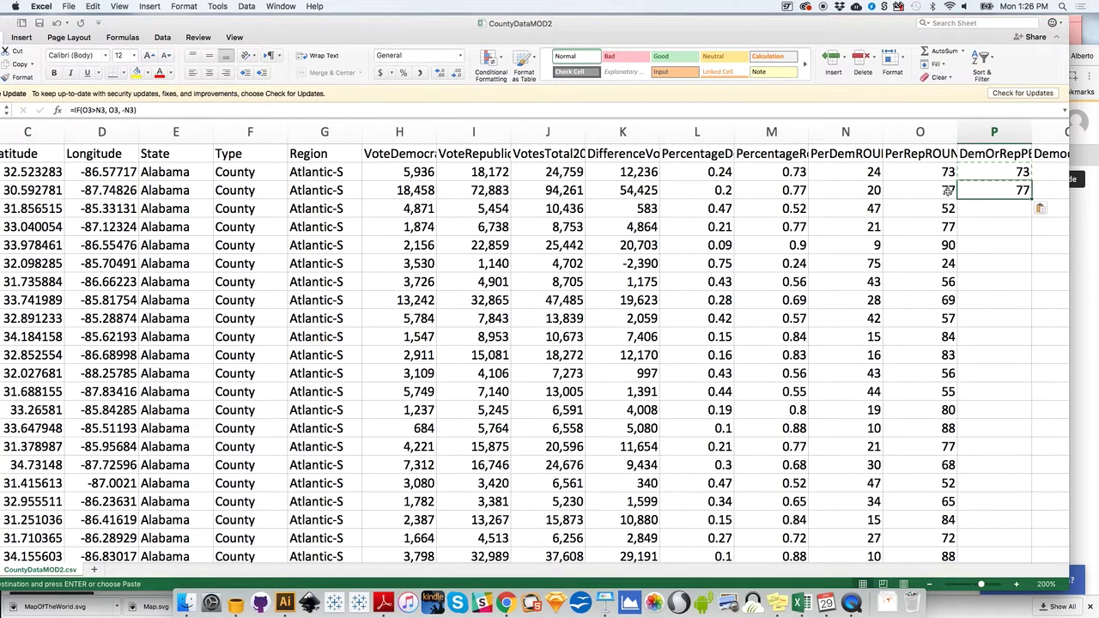
{"action": "left_click", "coordinate": [988, 209]}
{"action": "key", "text": "super+v"}
{"action": "left_click", "coordinate": [989, 227]}
{"action": "key", "text": "super+v"}
{"action": "left_click", "coordinate": [993, 246]}
{"action": "key", "text": "super+v"}
{"action": "left_click", "coordinate": [994, 263]}
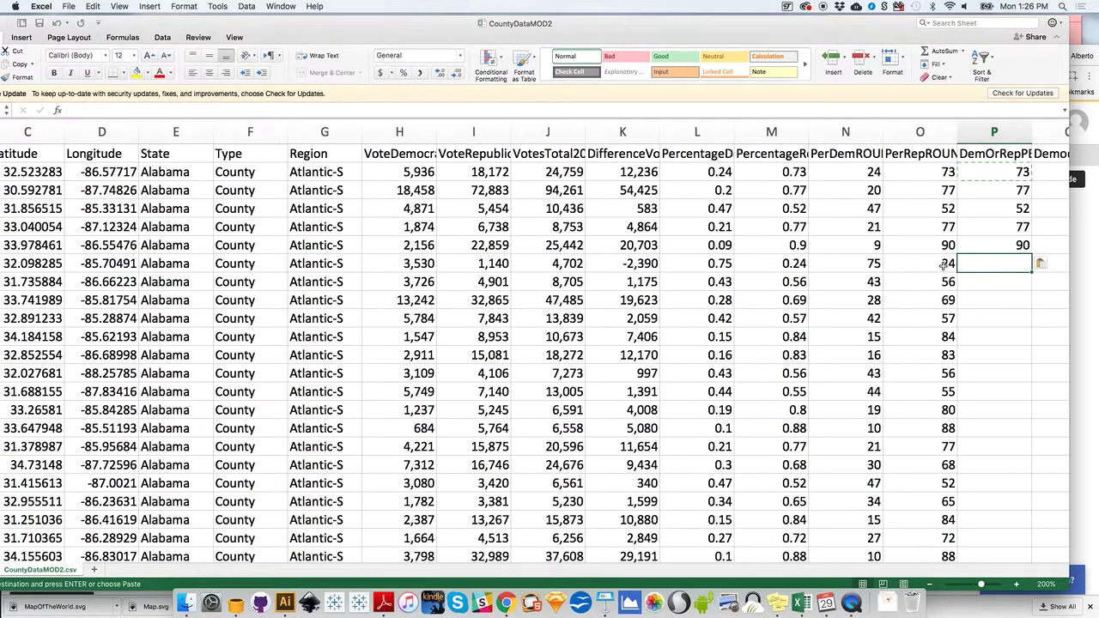
{"action": "key", "text": "super+v"}
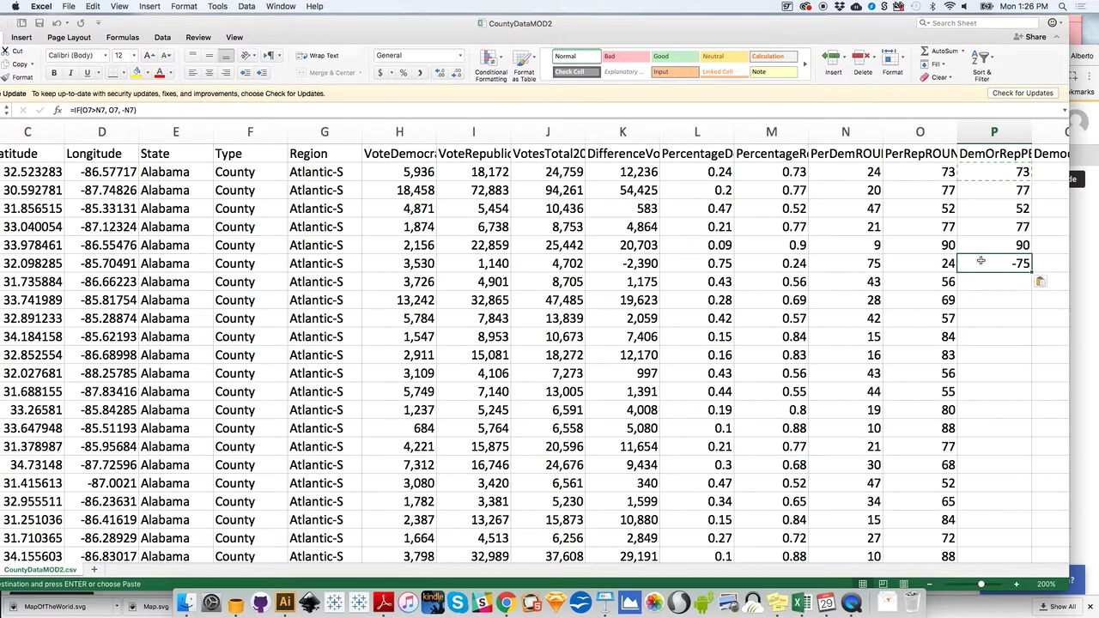
- Paste the copied IF formula into column P from P8 down to the last Wyoming county row with vote data
{"action": "left_click", "coordinate": [1007, 286]}
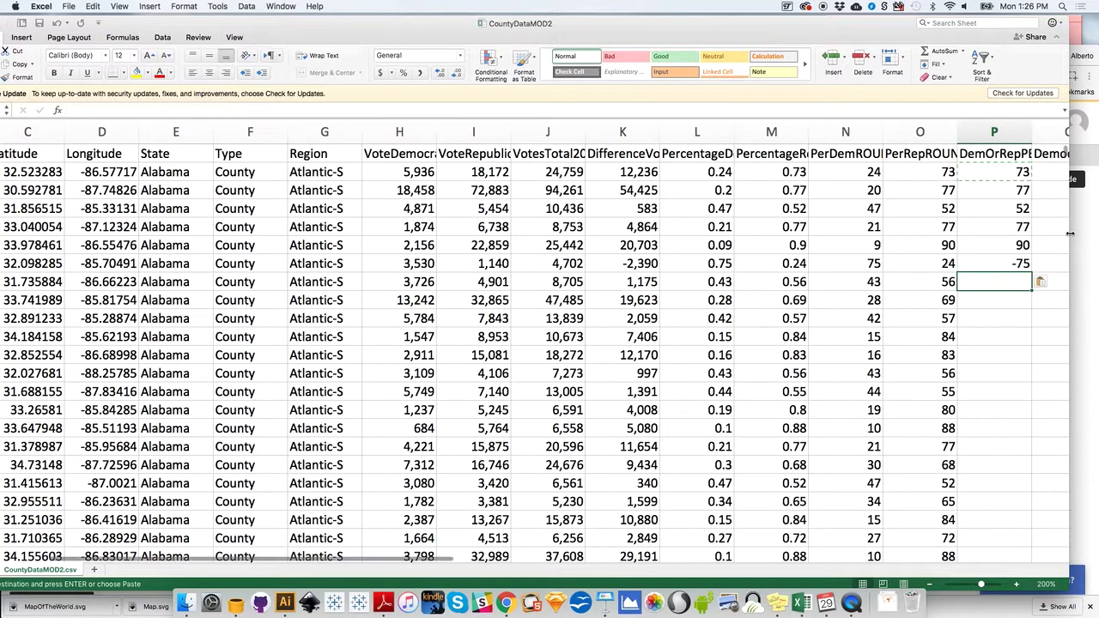
{"action": "left_click_drag", "start_coordinate": [1064, 153], "coordinate": [1063, 554]}
{"action": "left_click", "coordinate": [1009, 320], "text": "shift"}
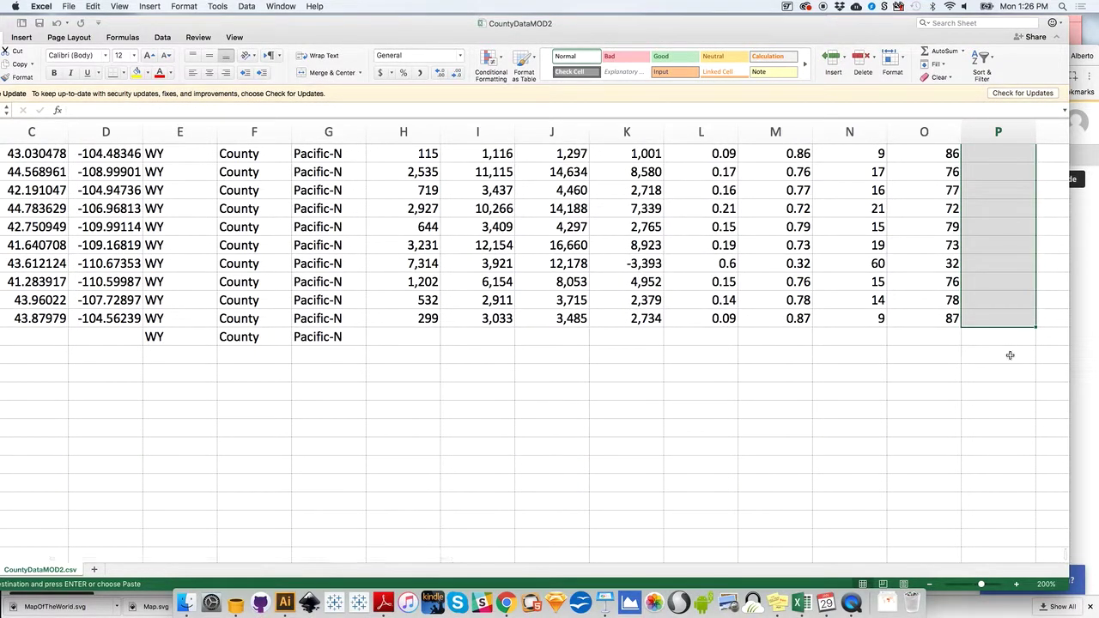
{"action": "key", "text": "super+v"}
{"action": "left_click", "coordinate": [1019, 354]}
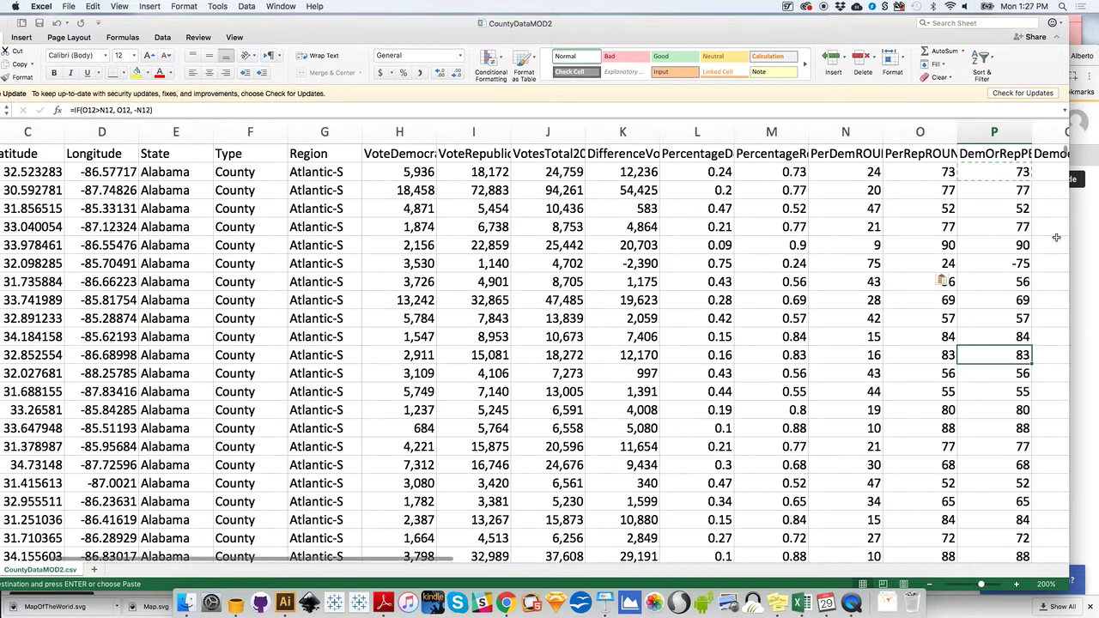
- Check the copied formulas in column P against both rounded percentage columns for several Alabama counties, and end copy mode
{"action": "left_click_drag", "start_coordinate": [1064, 153], "coordinate": [1066, 161]}
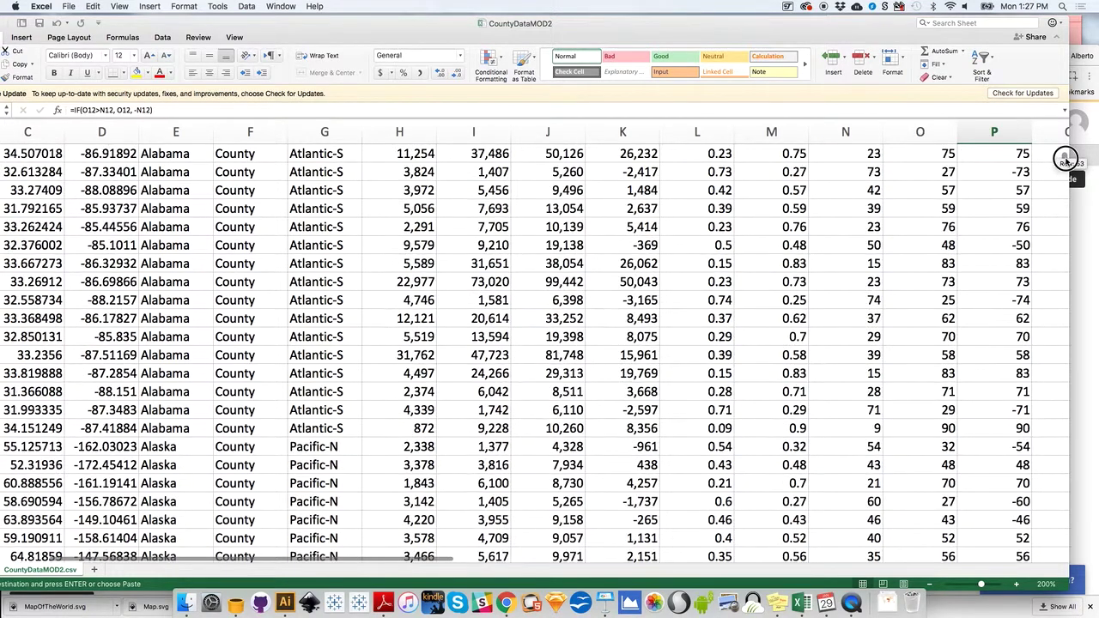
{"action": "left_click_drag", "start_coordinate": [873, 300], "coordinate": [945, 299]}
{"action": "left_click", "coordinate": [994, 300]}
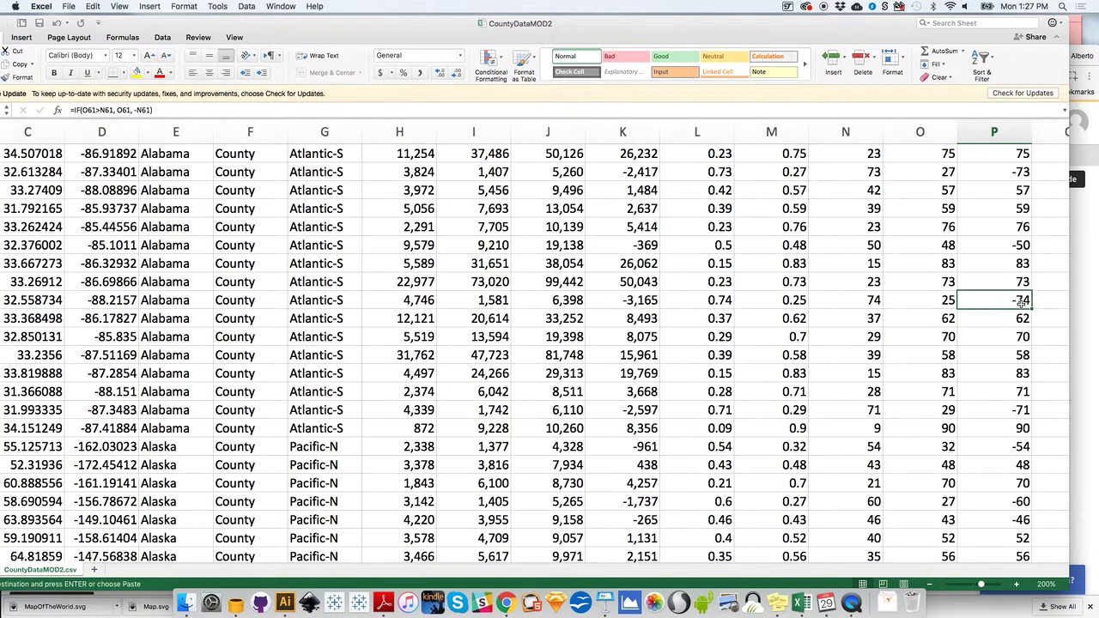
{"action": "left_click", "coordinate": [1006, 230]}
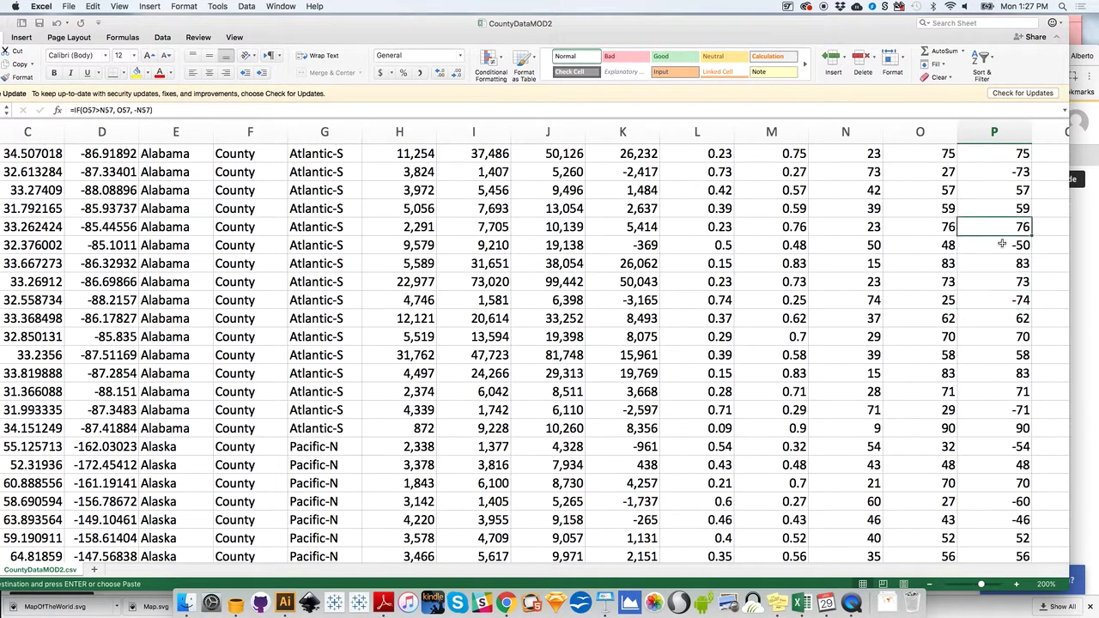
{"action": "left_click_drag", "start_coordinate": [989, 264], "coordinate": [702, 114]}
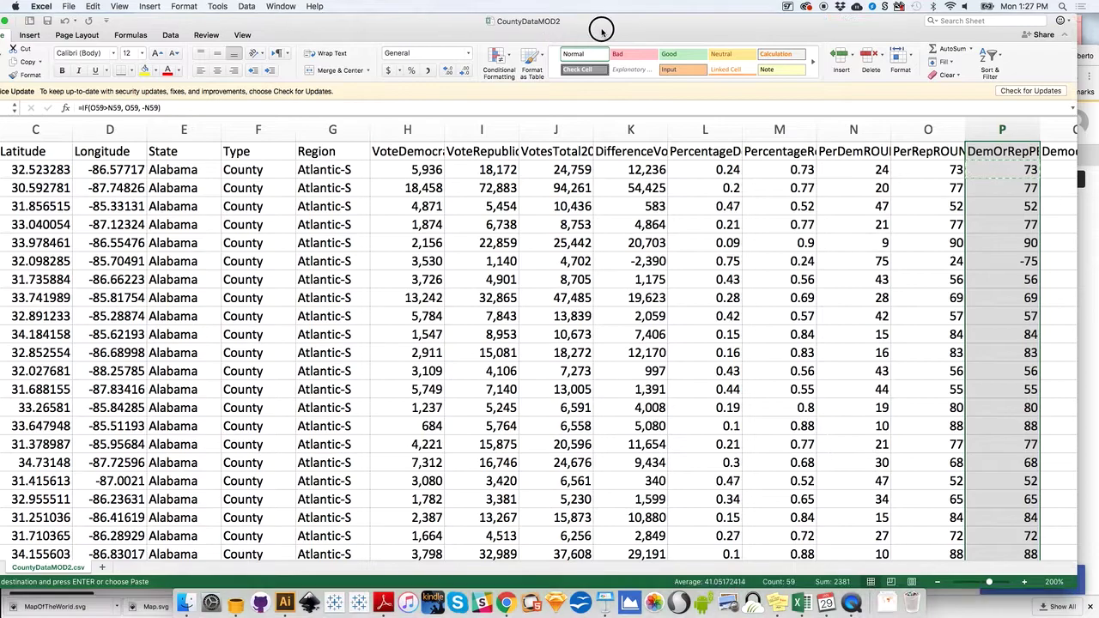
{"action": "key", "text": "Escape"}
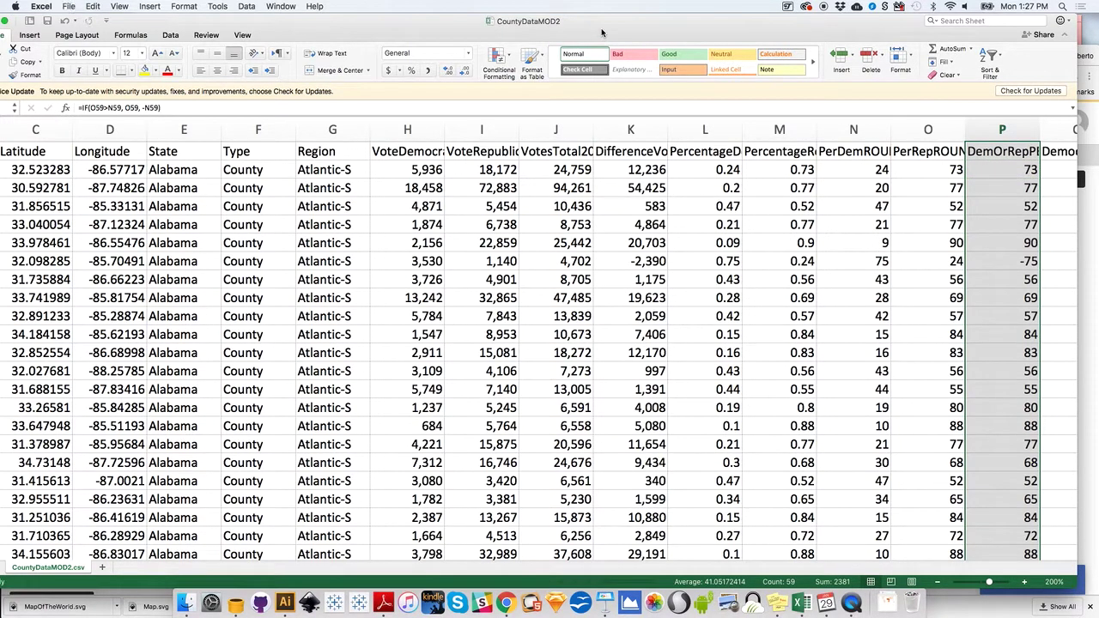